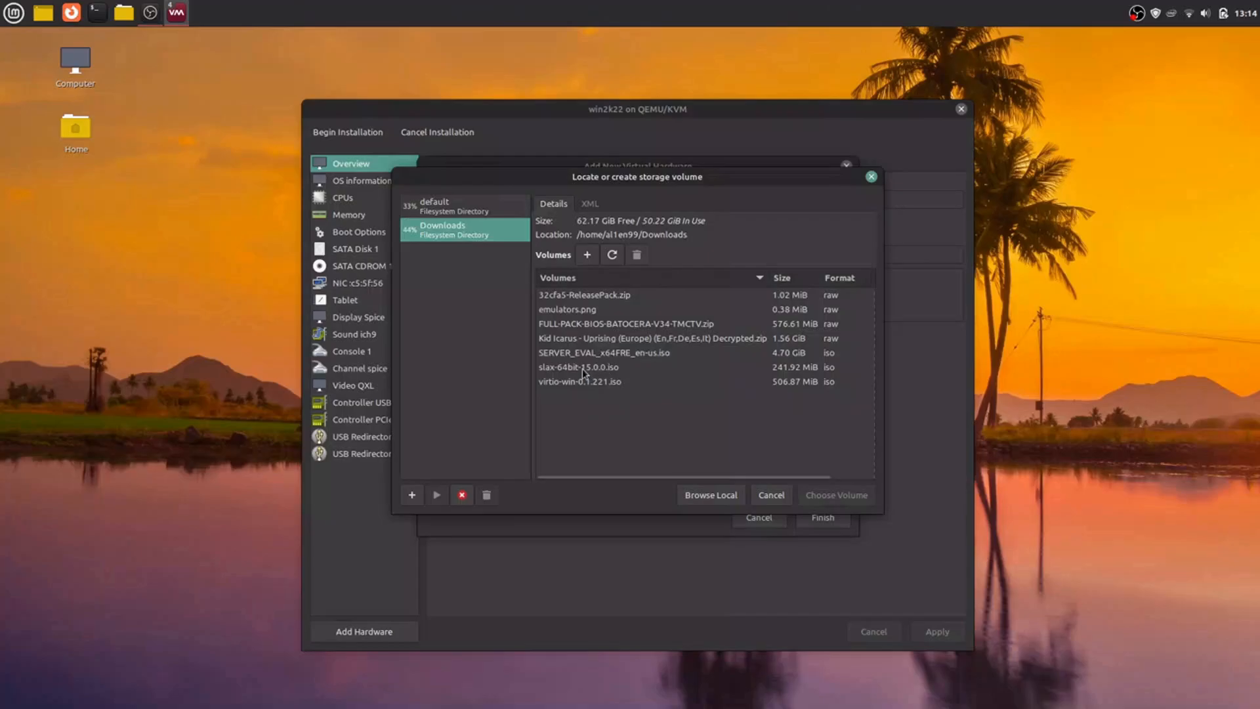
Step: Attach virtio-win-0.1.221.iso to the virtual machine as an additional SATA CDROM device
click(576, 381)
click(847, 496)
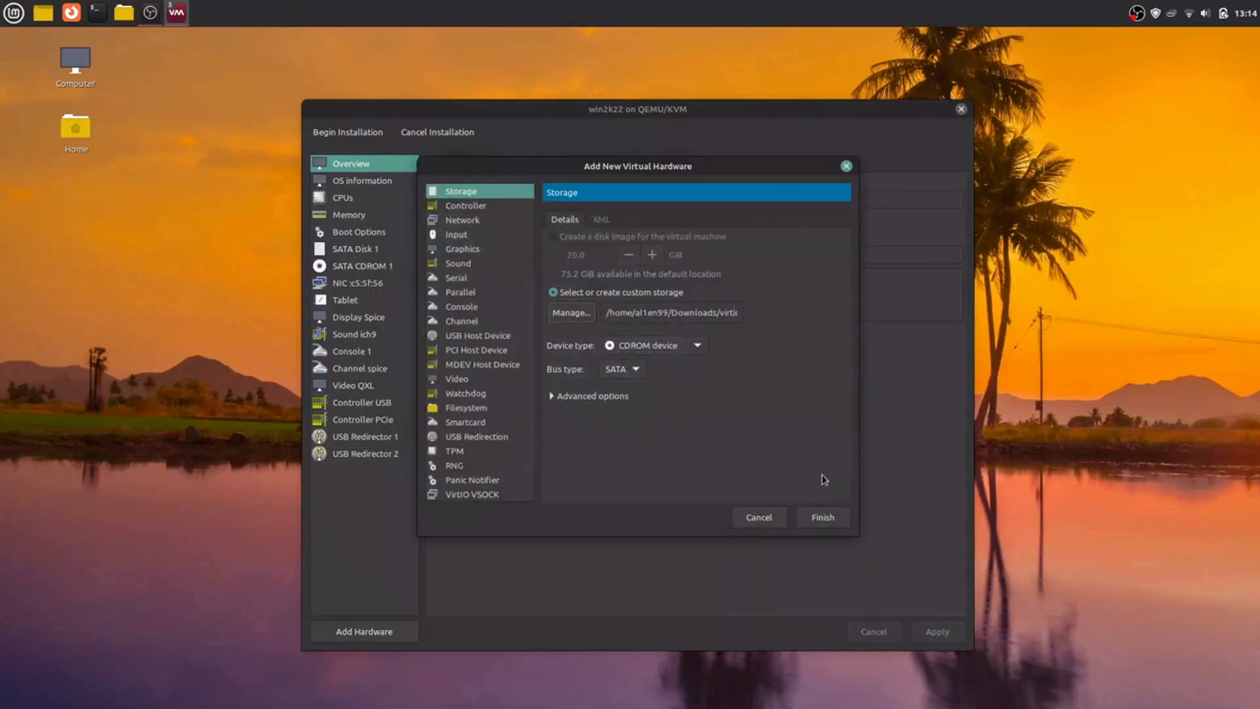
click(821, 519)
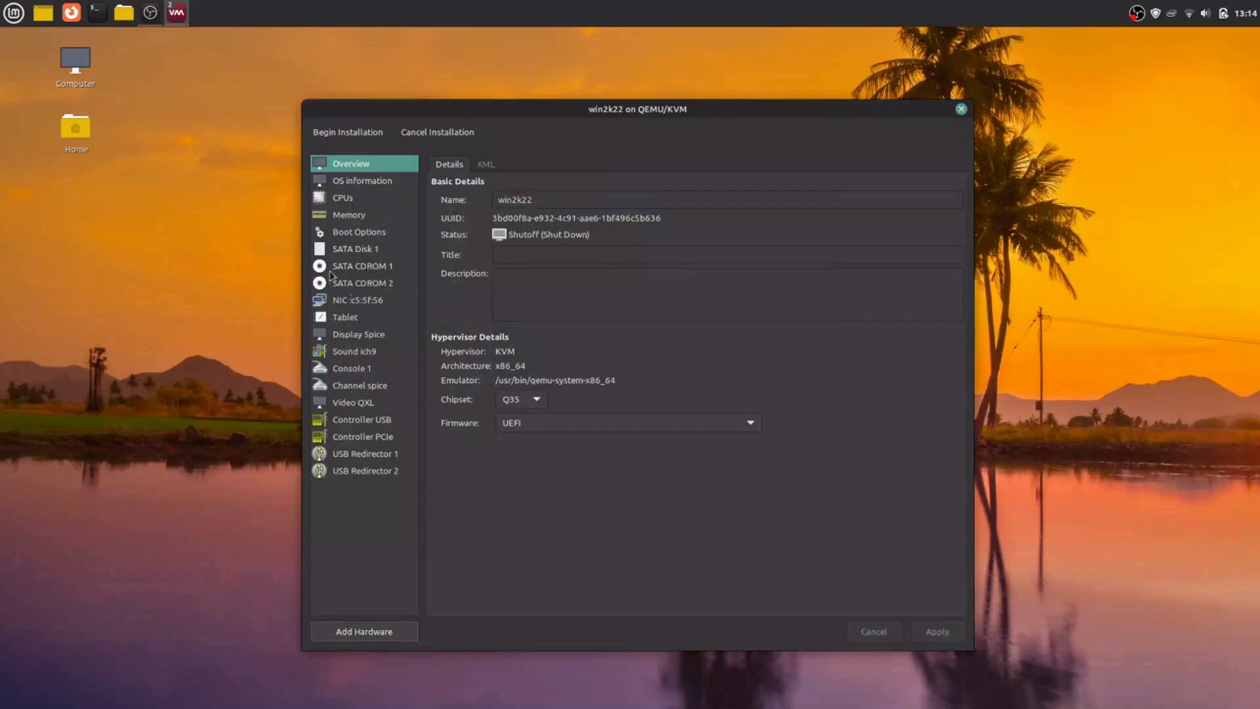
Step: Check the boot device order, begin the win2k22 installation by booting from the CD, and maximize the virtual machine window
click(358, 234)
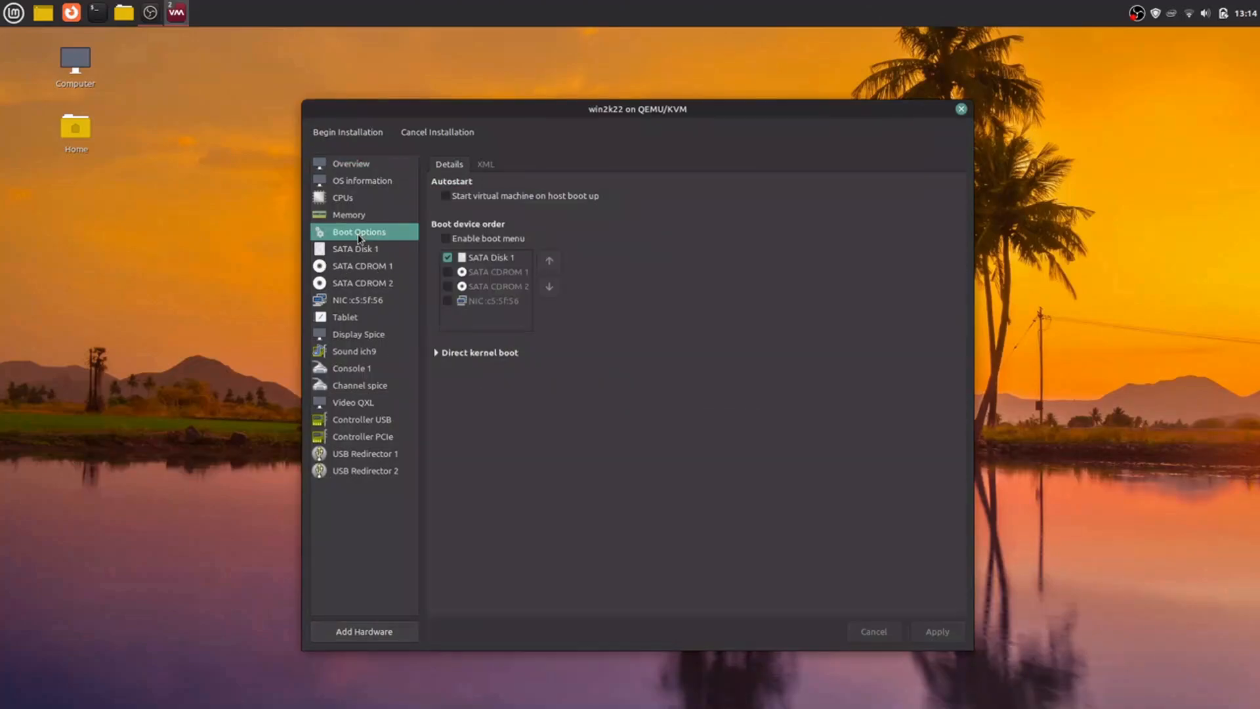
click(345, 268)
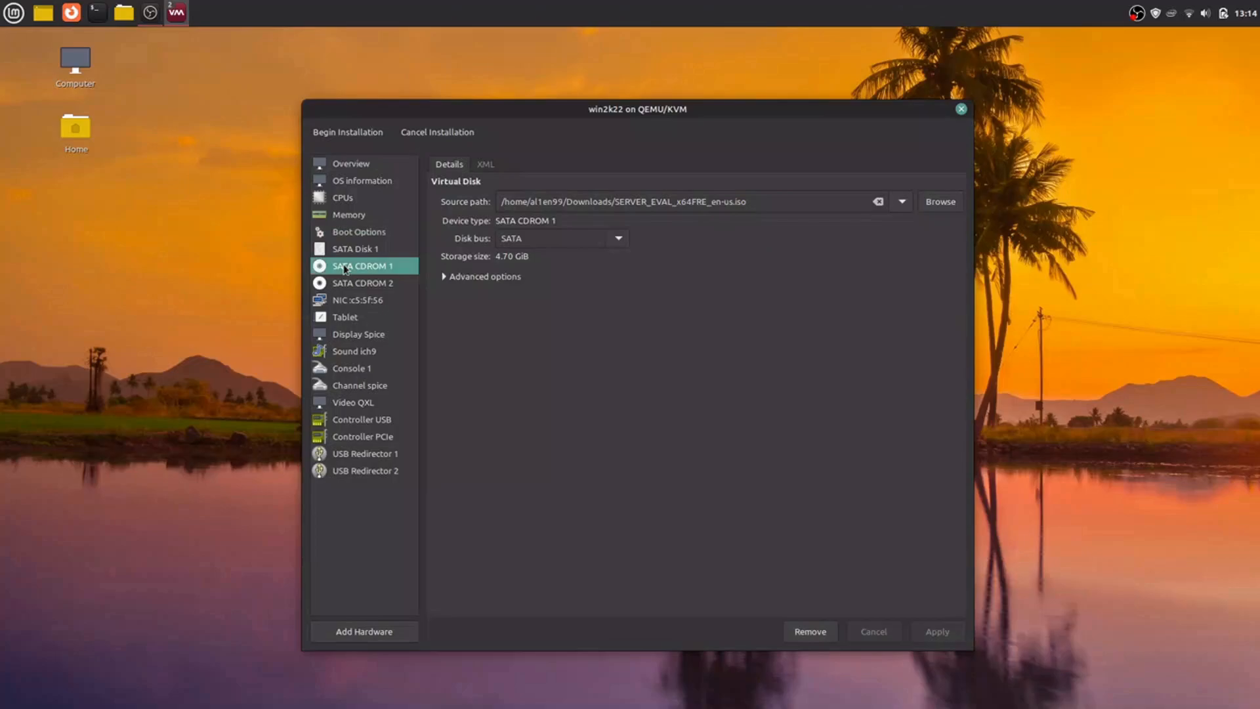
click(354, 231)
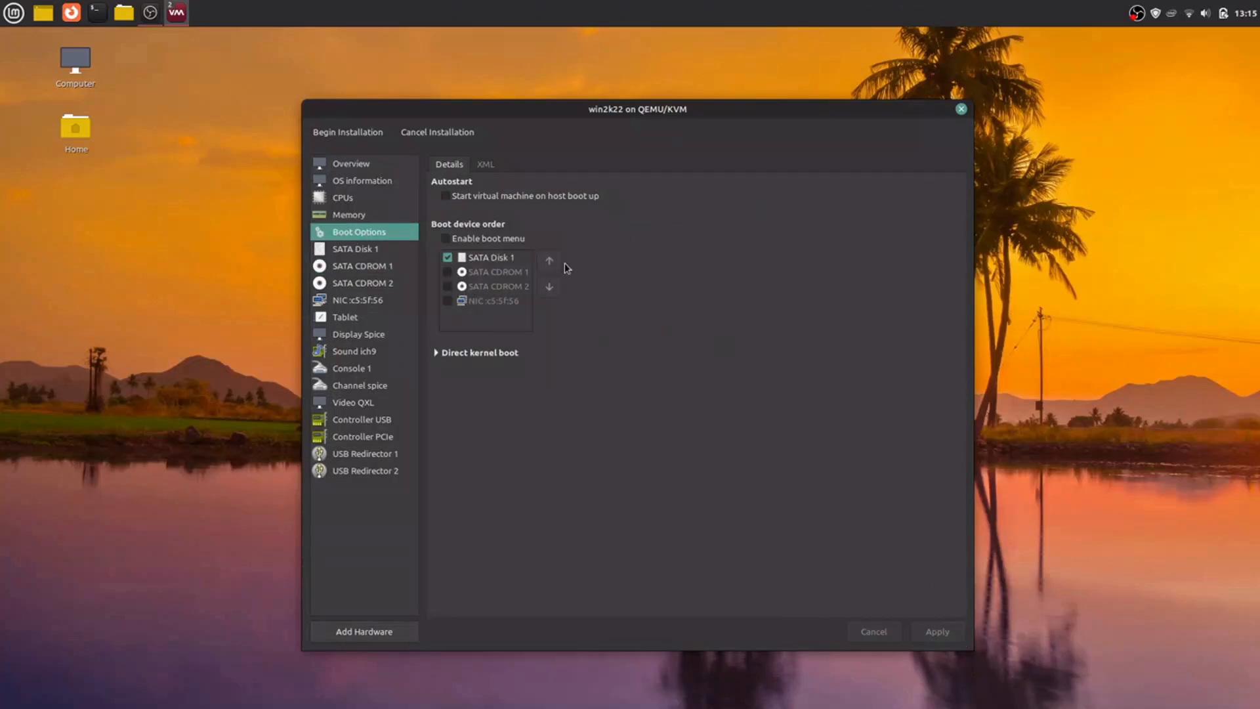
click(341, 130)
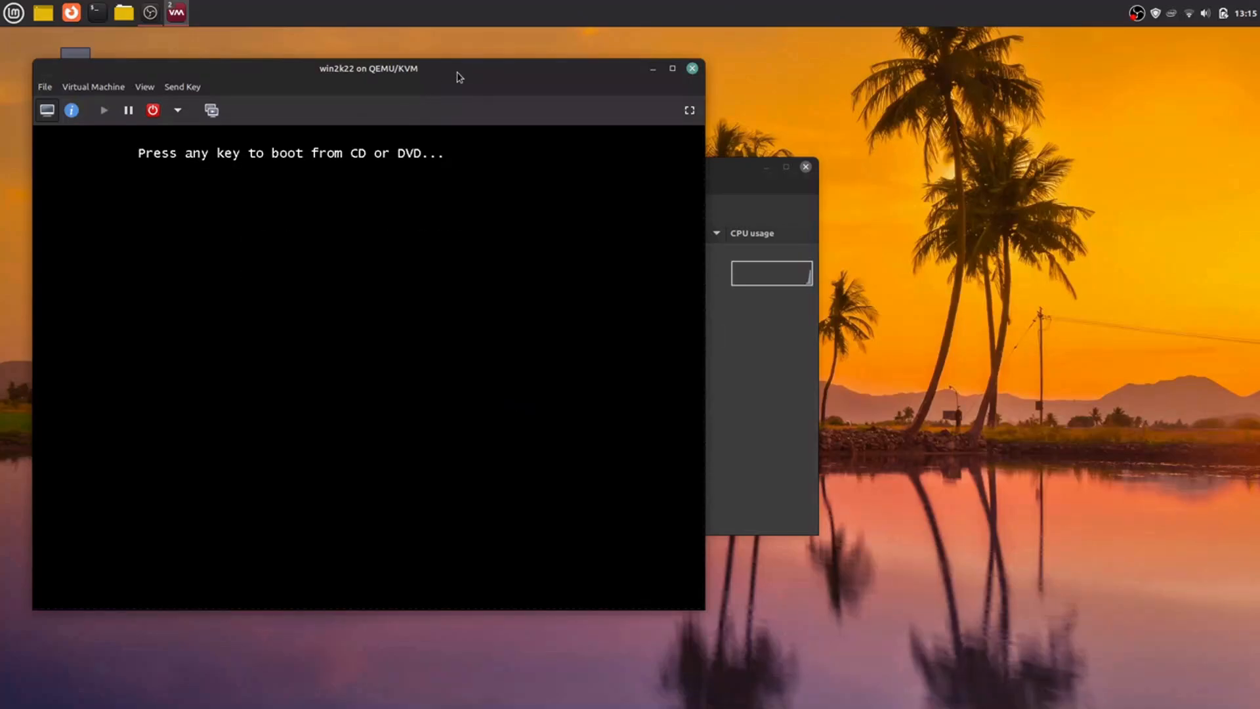
key(Return)
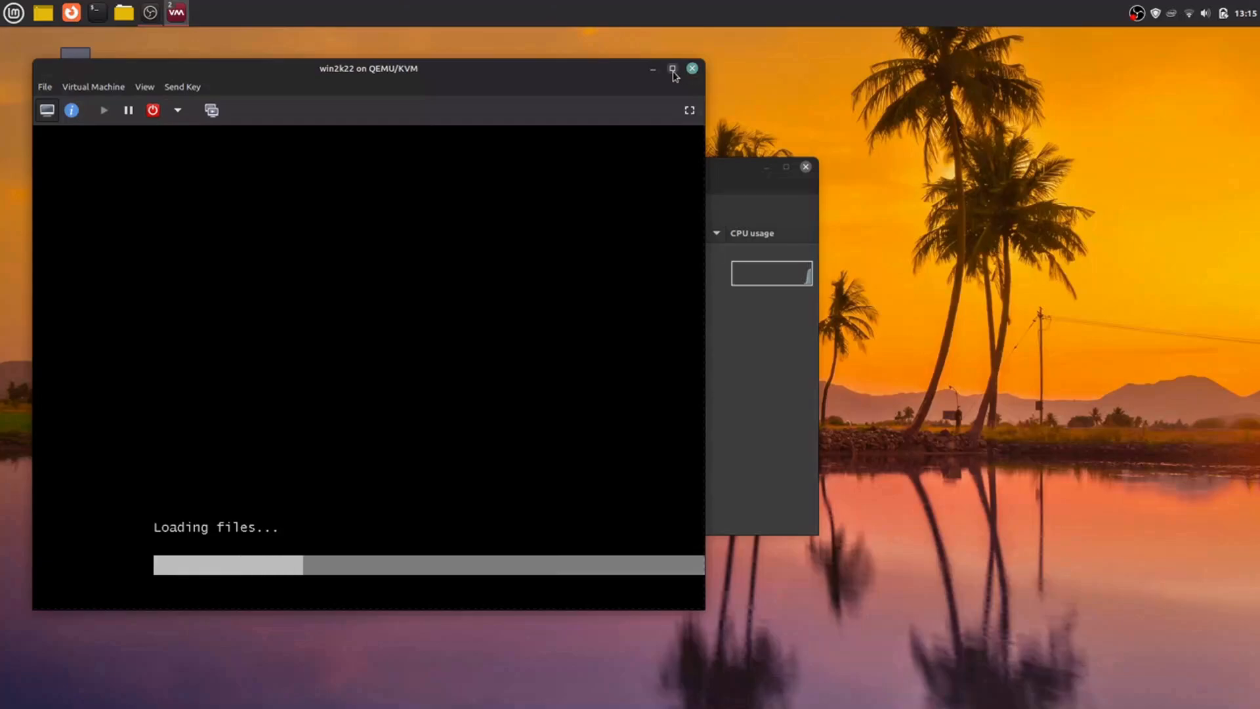
click(672, 68)
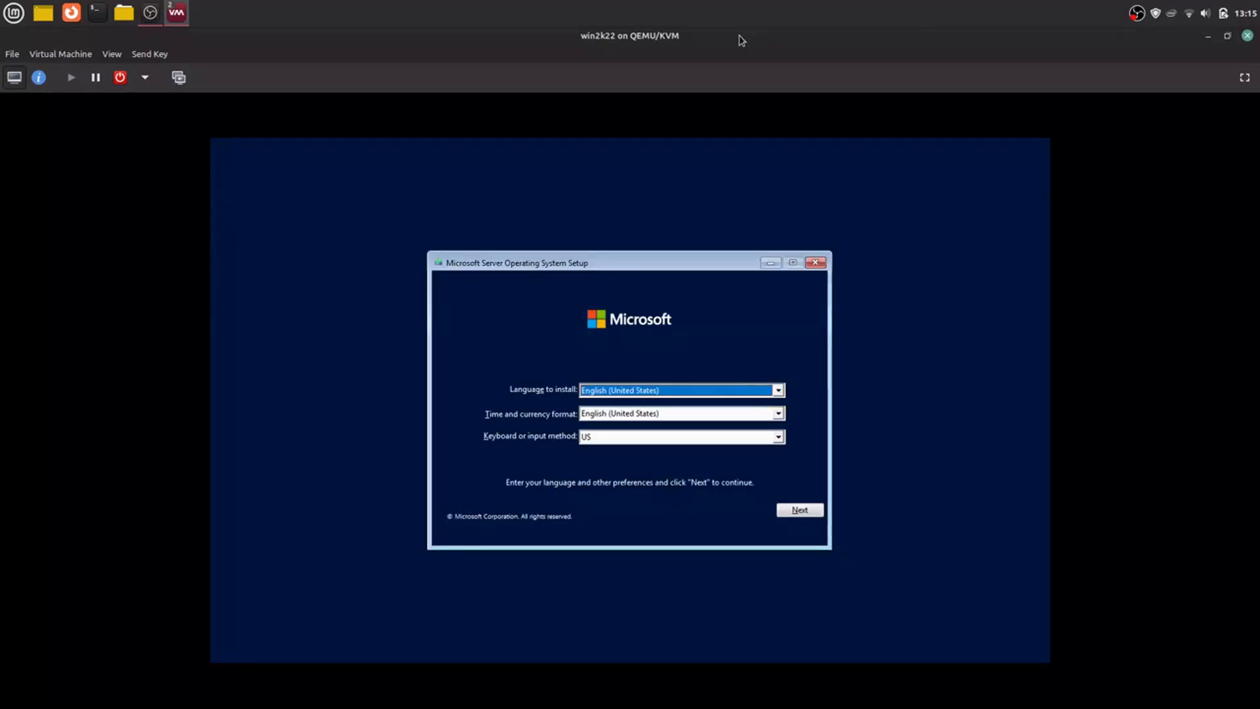
Step: Start the server setup with the default language settings and choose Windows Server 2022 Datacenter Evaluation (Desktop Experience)
click(809, 516)
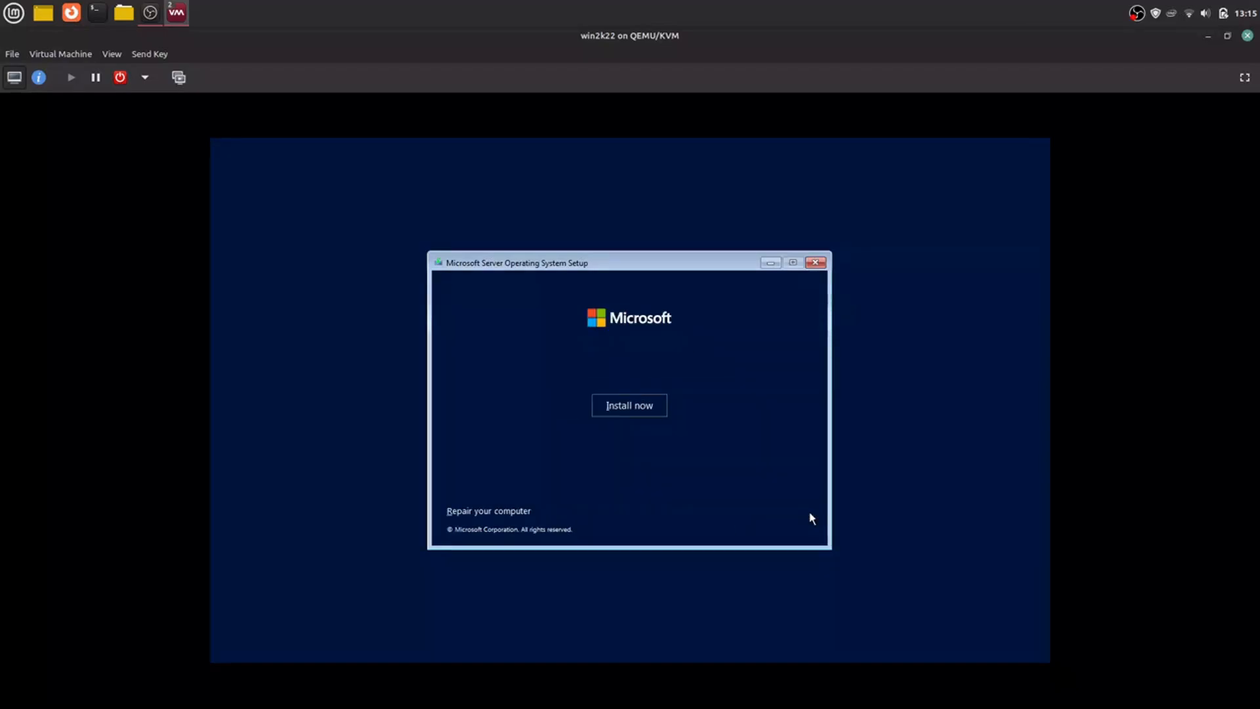
click(643, 407)
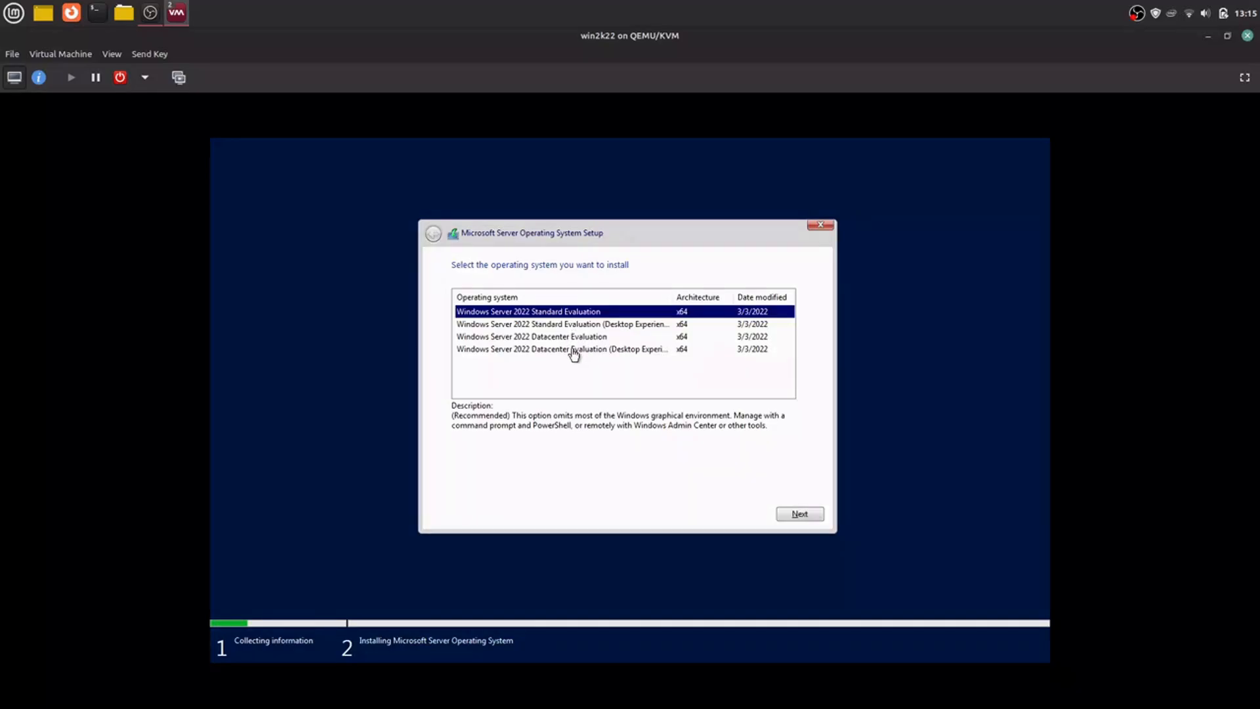
click(575, 351)
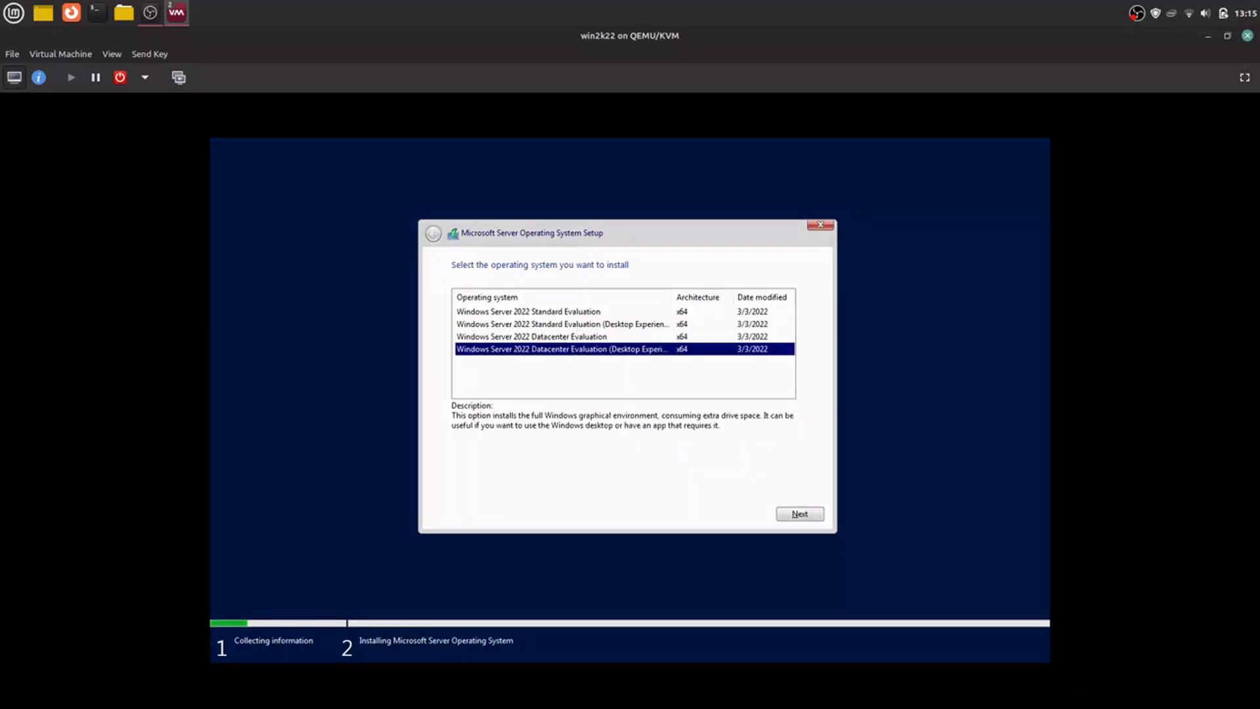
click(809, 517)
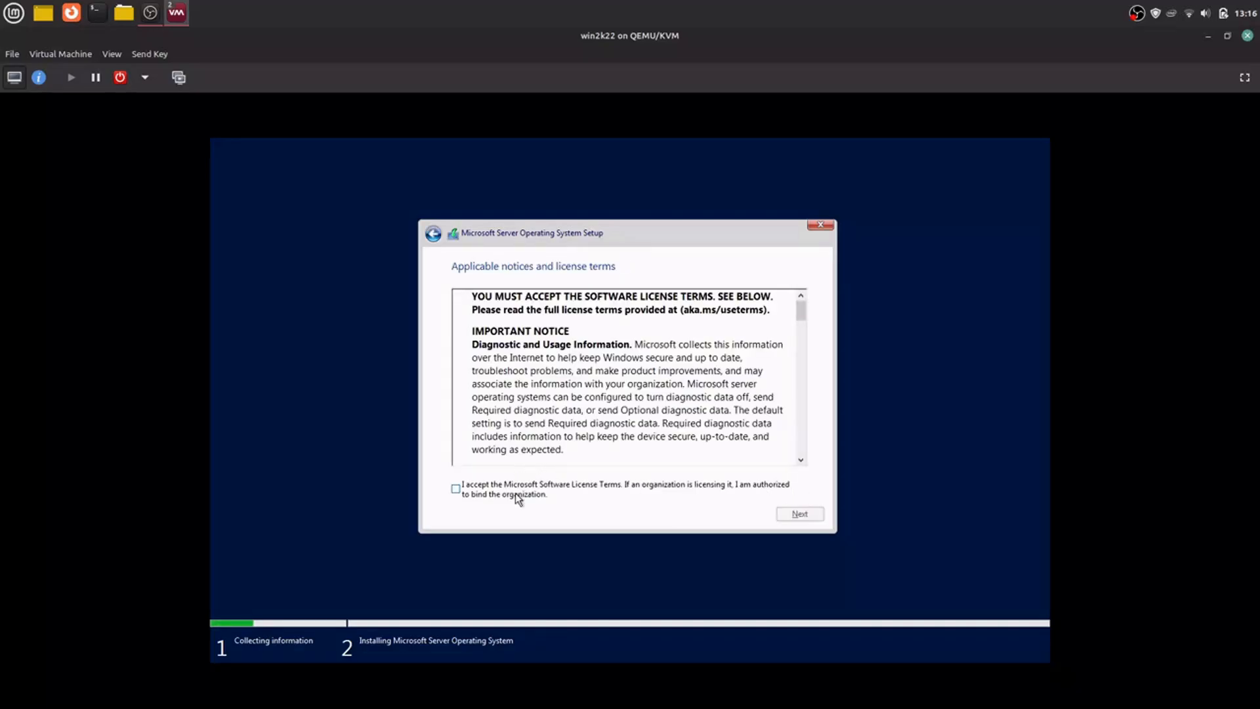
Step: Accept the Microsoft Software License Terms and choose the Custom installation type
click(517, 496)
click(800, 515)
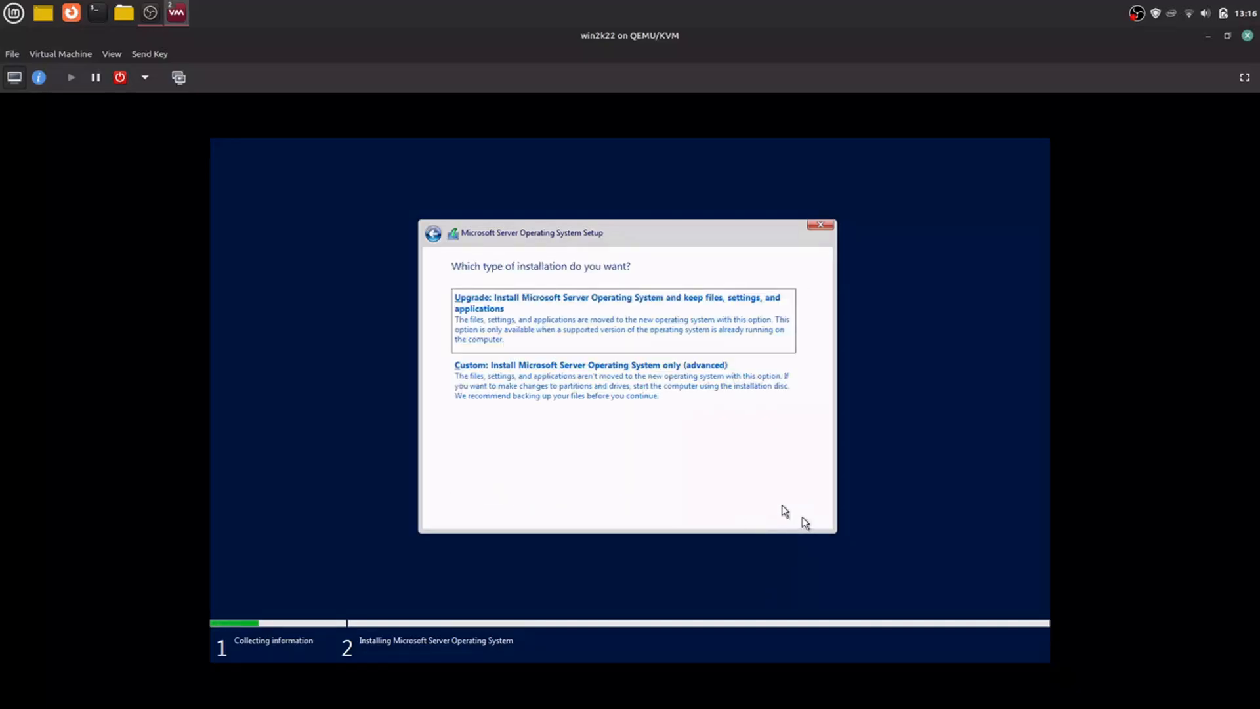
click(695, 404)
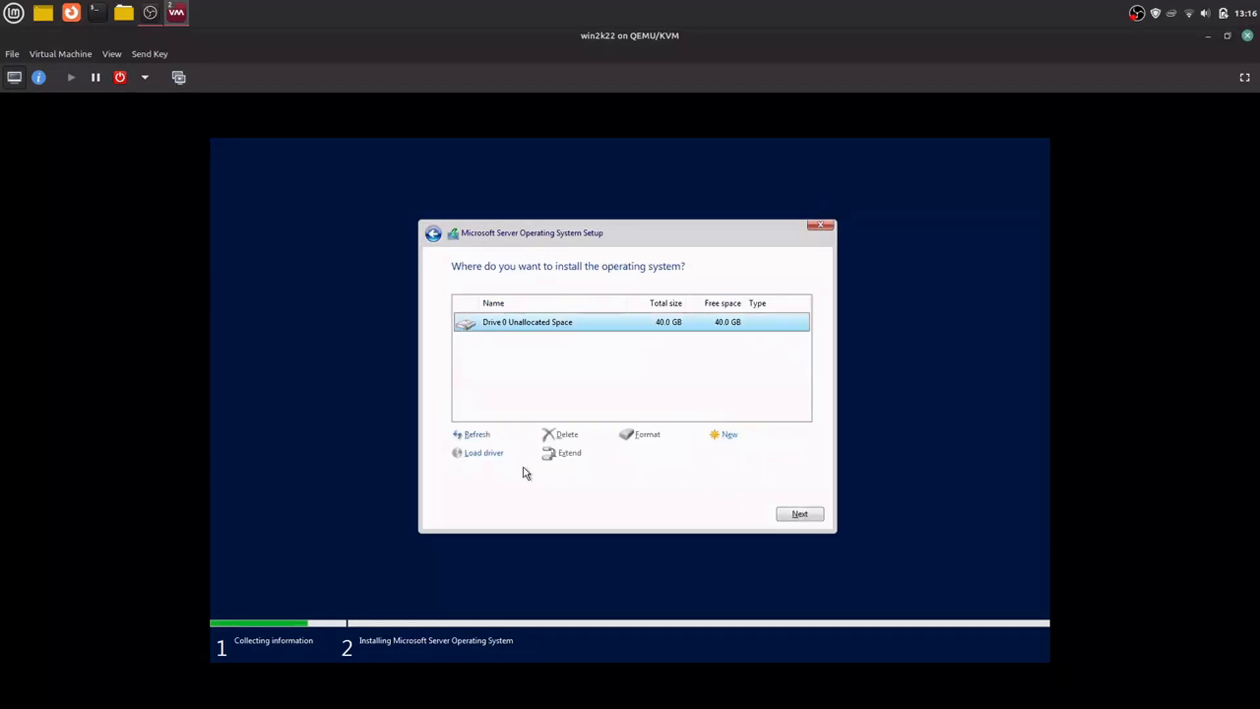
Step: Try to load a storage driver from the root of the virtio-win-0.1.221 CD drive (E:)
click(486, 454)
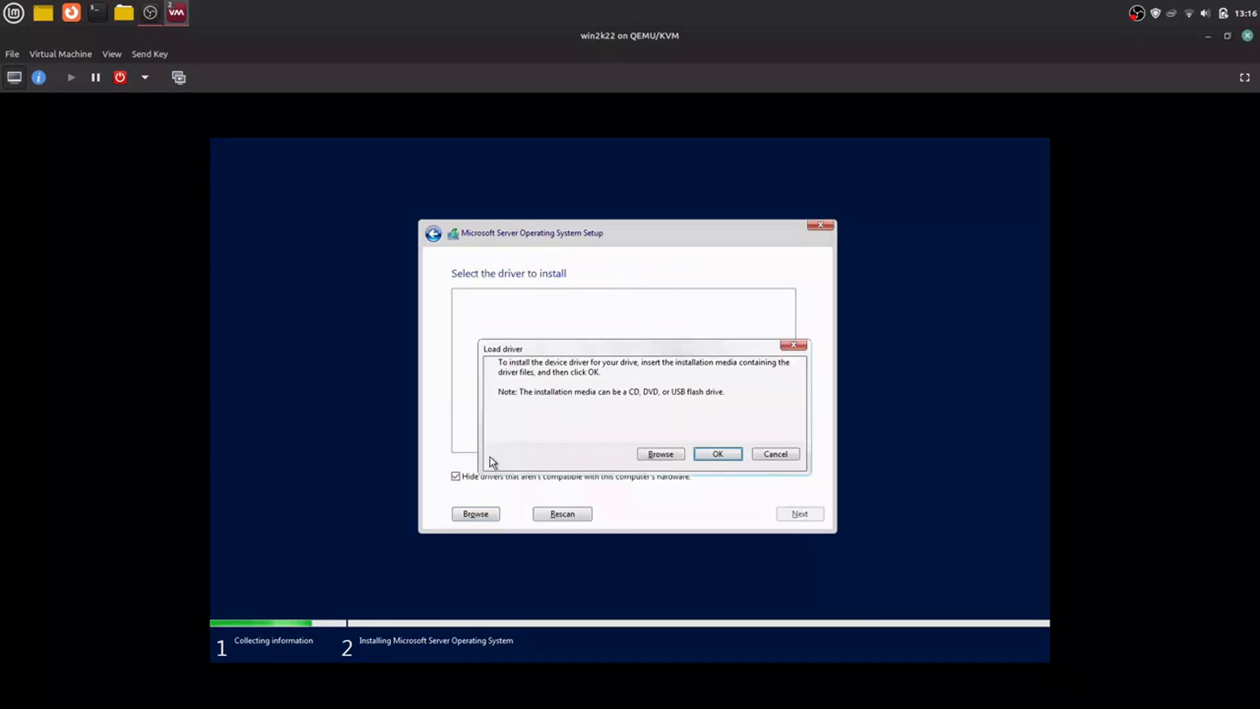
click(699, 456)
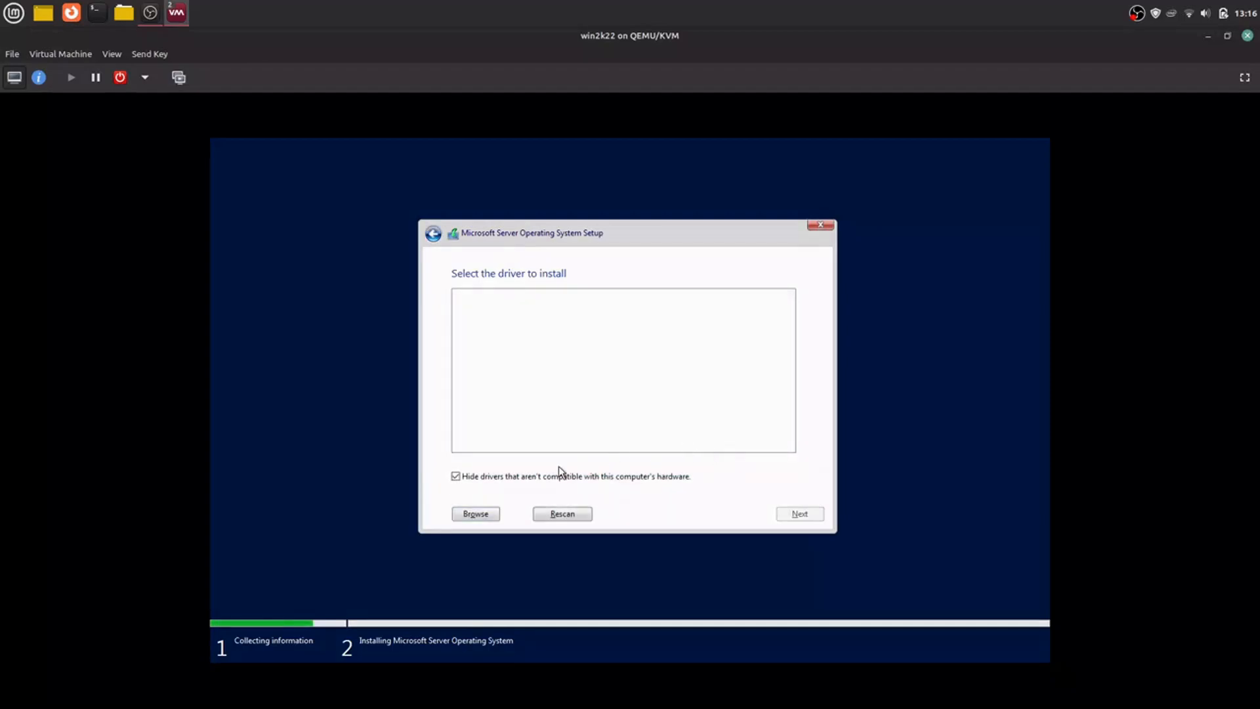
click(477, 514)
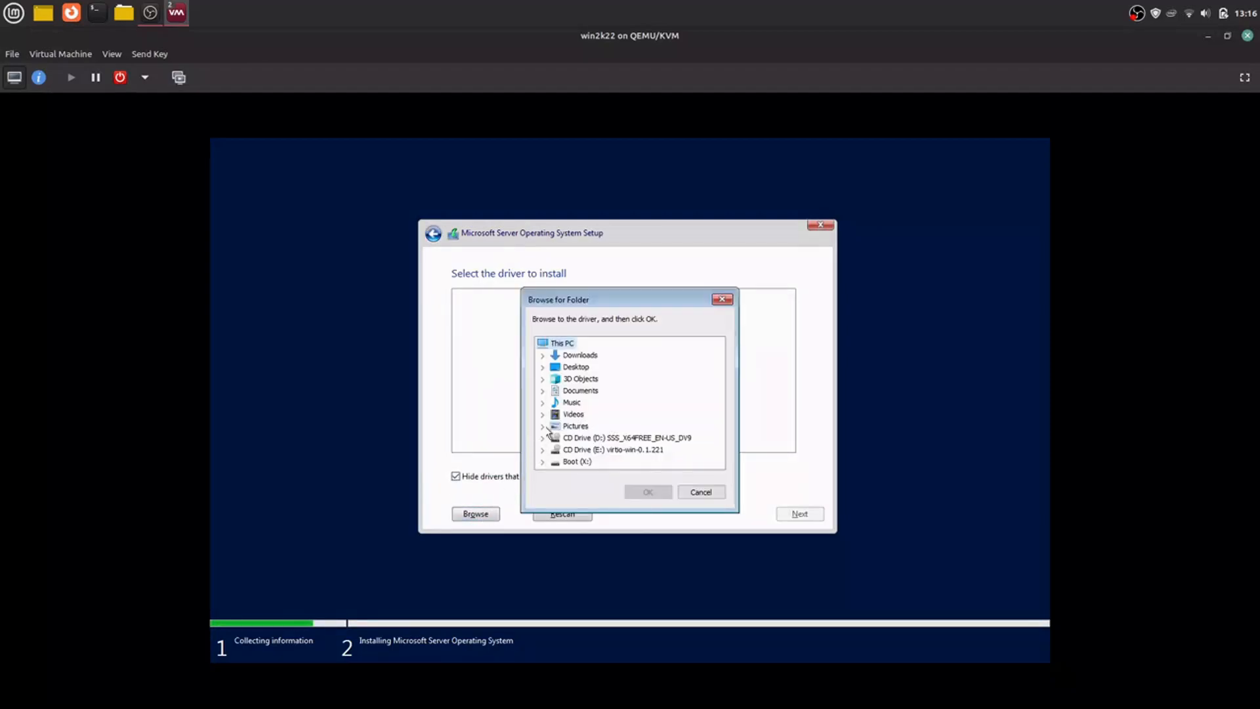
click(589, 451)
click(648, 492)
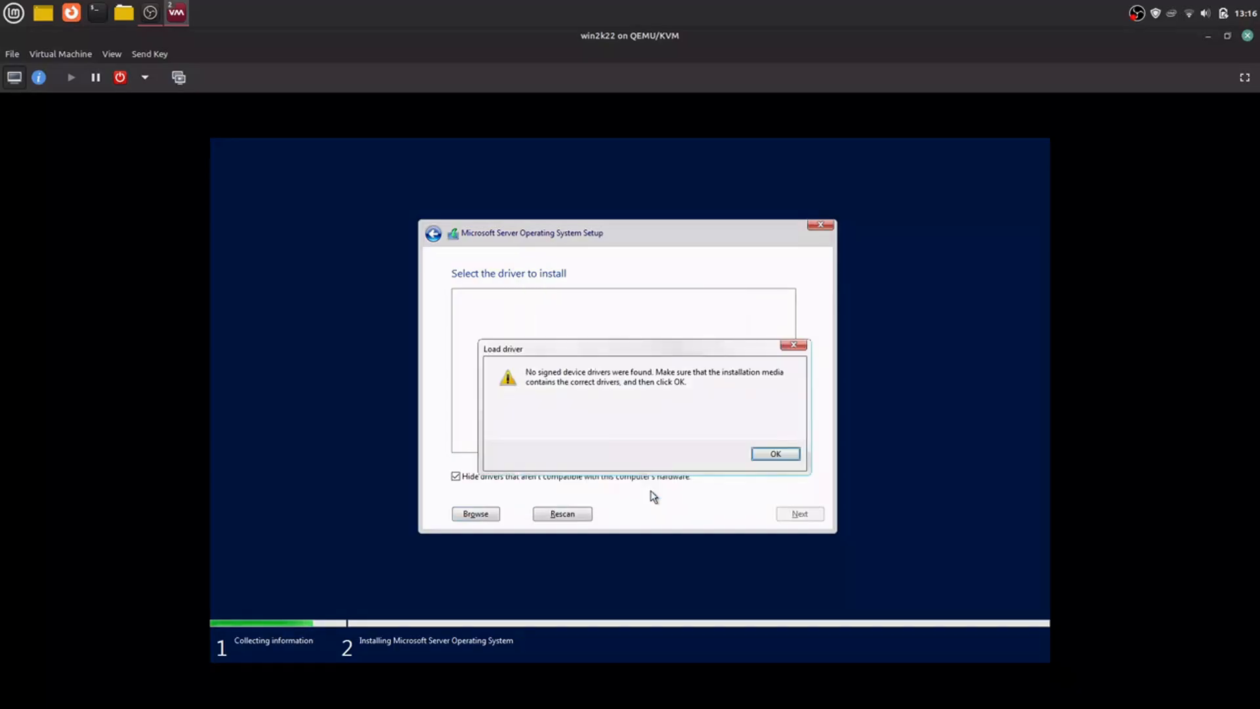
click(776, 454)
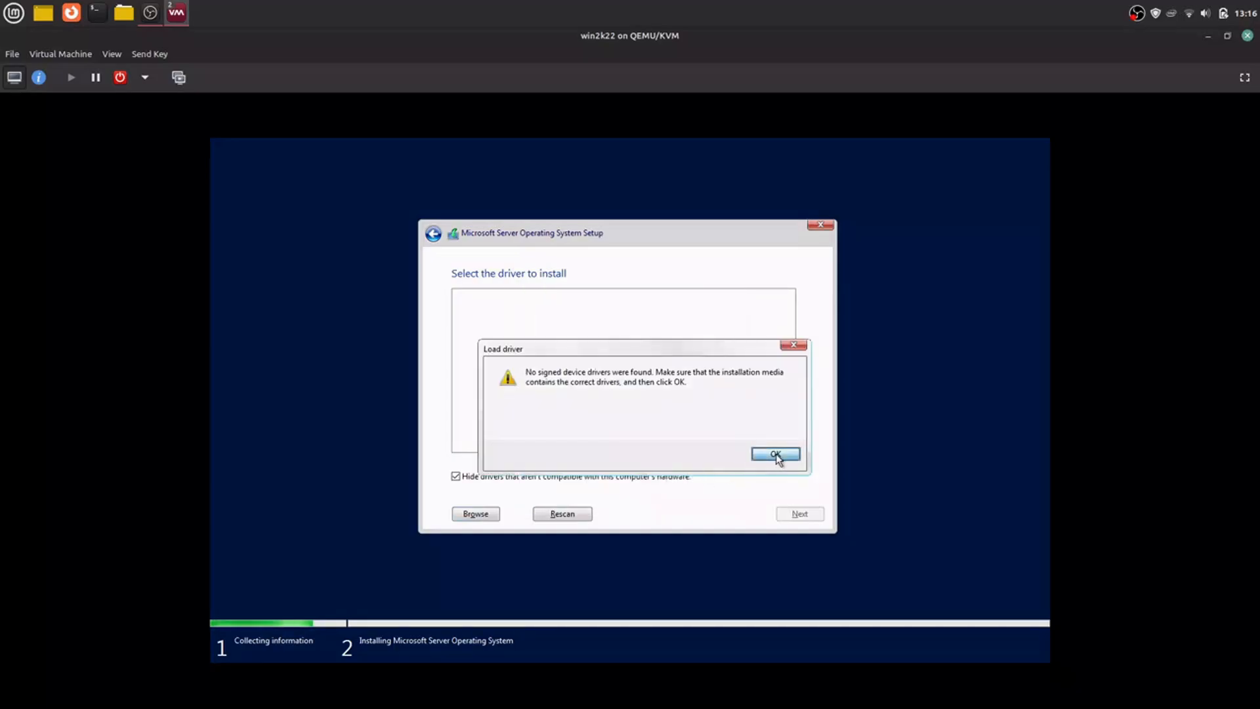
Step: Stop hiding incompatible drivers and scan the amd64\2k22 folder on the virtio-win CD drive for drivers
click(482, 480)
click(479, 514)
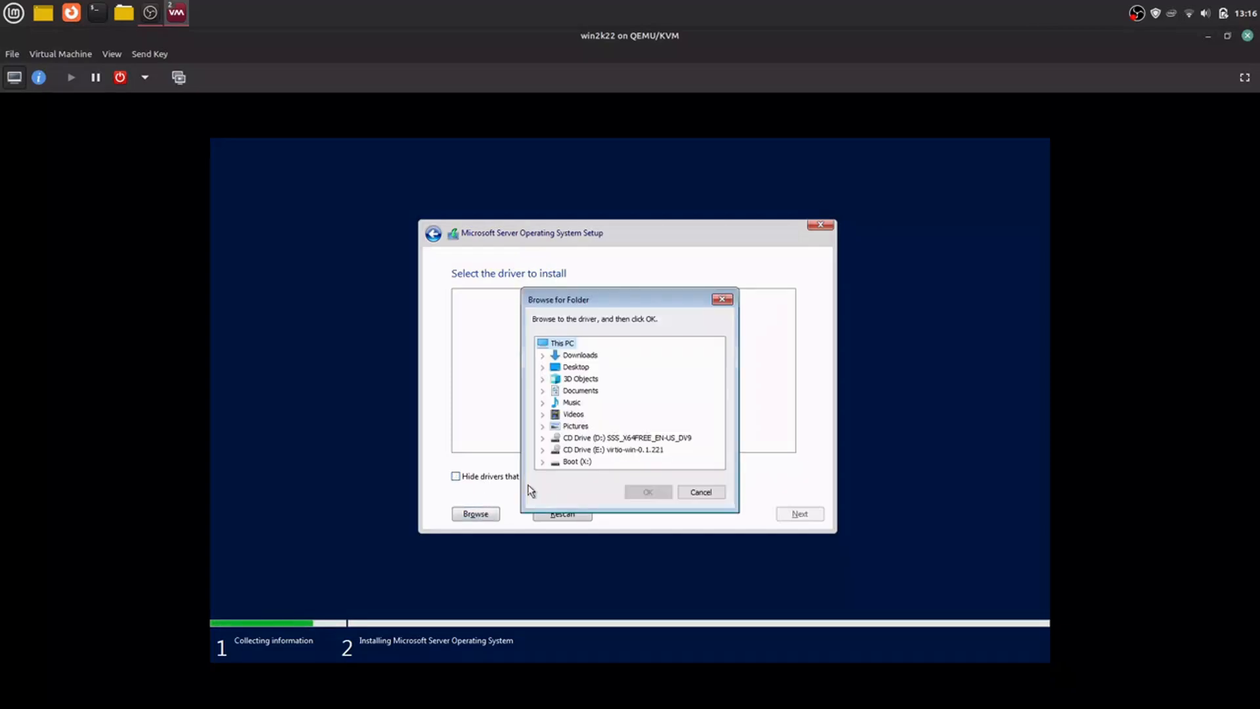
click(543, 449)
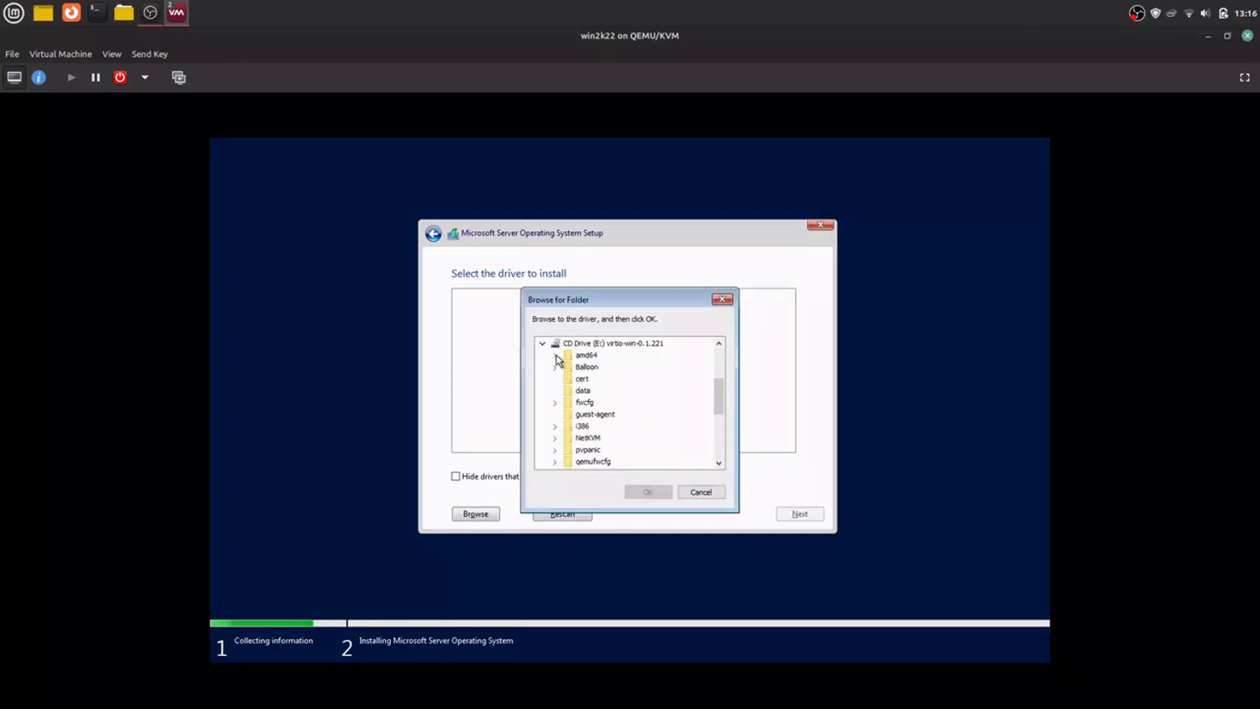
click(555, 355)
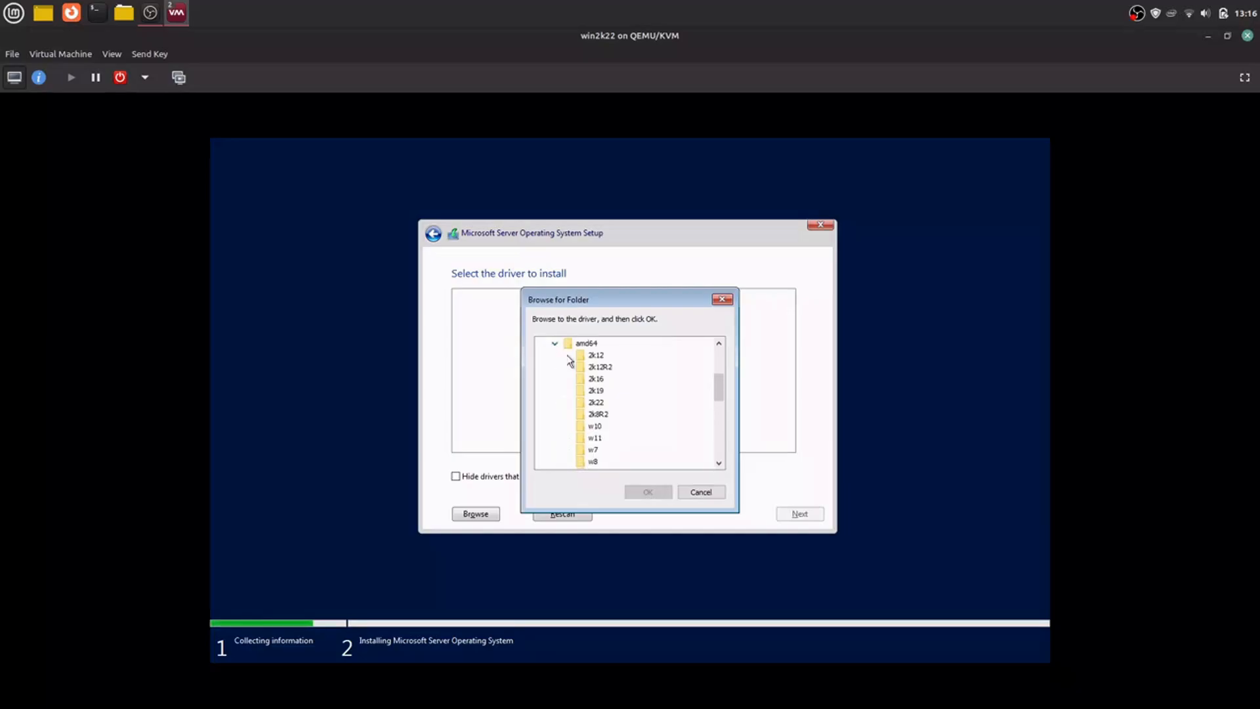
click(596, 402)
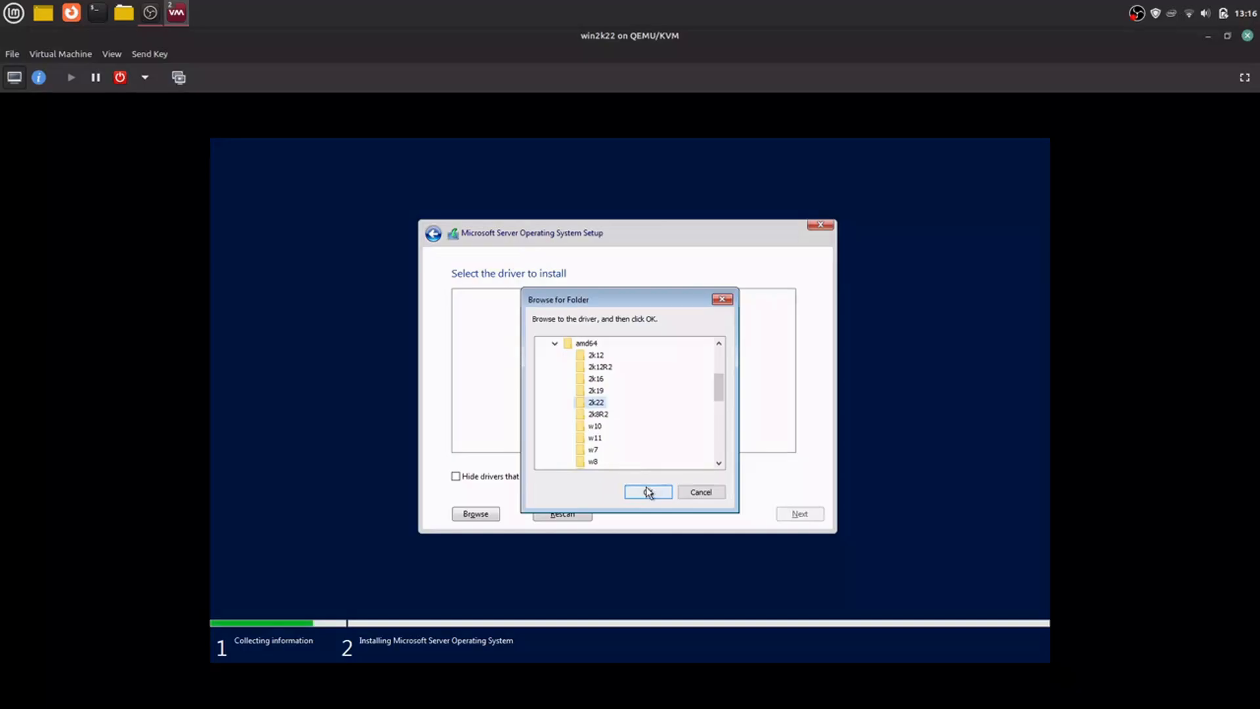
scroll(662, 420, down, 3)
scroll(659, 464, down, 2)
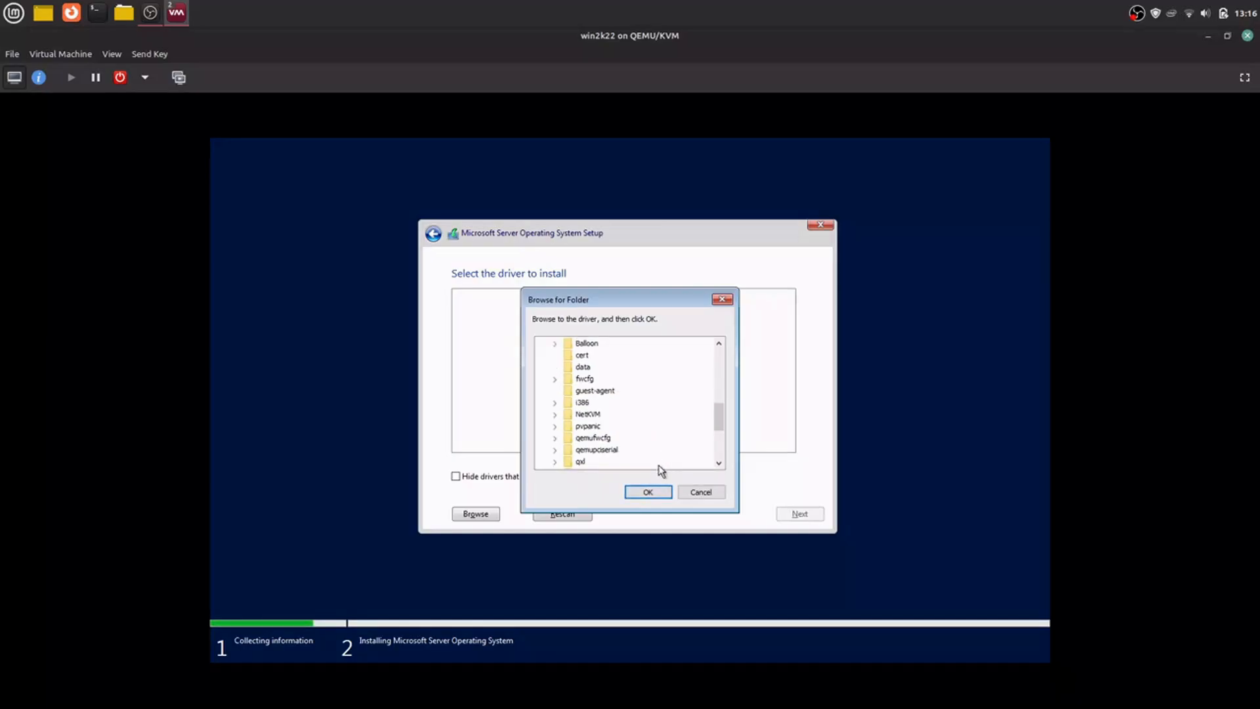
scroll(659, 465, down, 1)
click(648, 492)
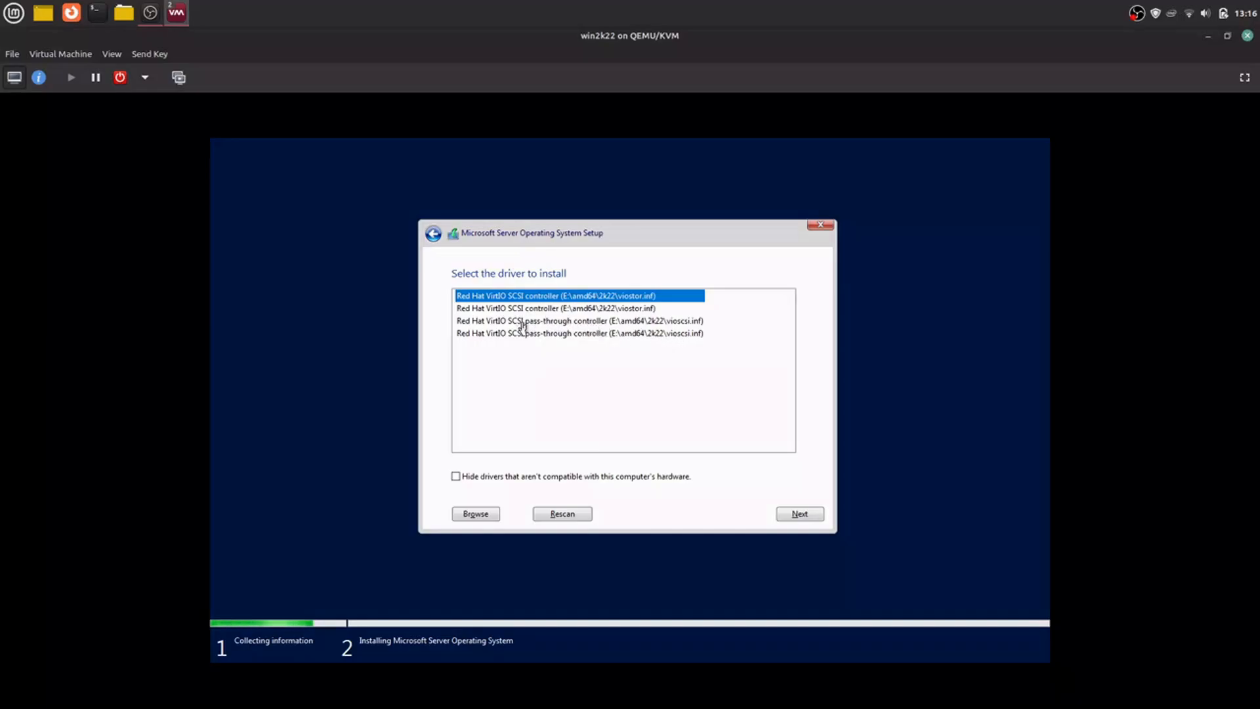
Step: Install the first Red Hat VirtIO SCSI controller driver (viostor.inf) and start installing the system on Drive 0 Unallocated Space
click(622, 307)
click(621, 296)
click(795, 516)
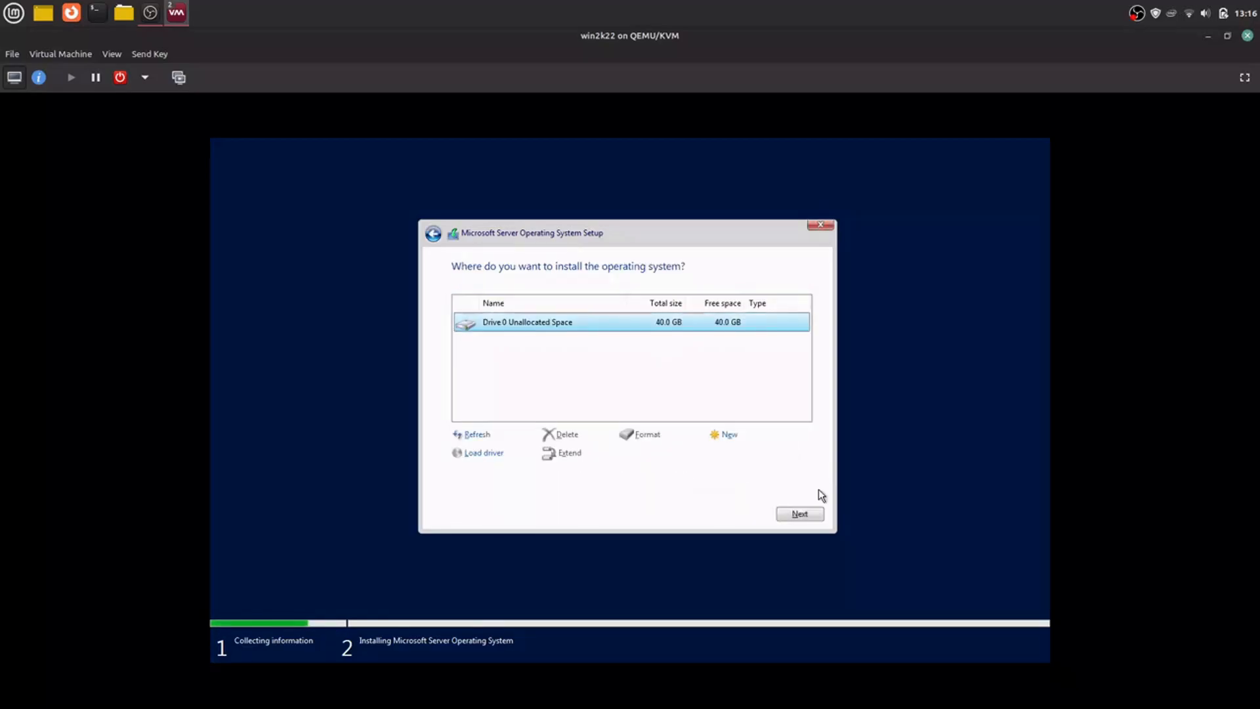
click(807, 518)
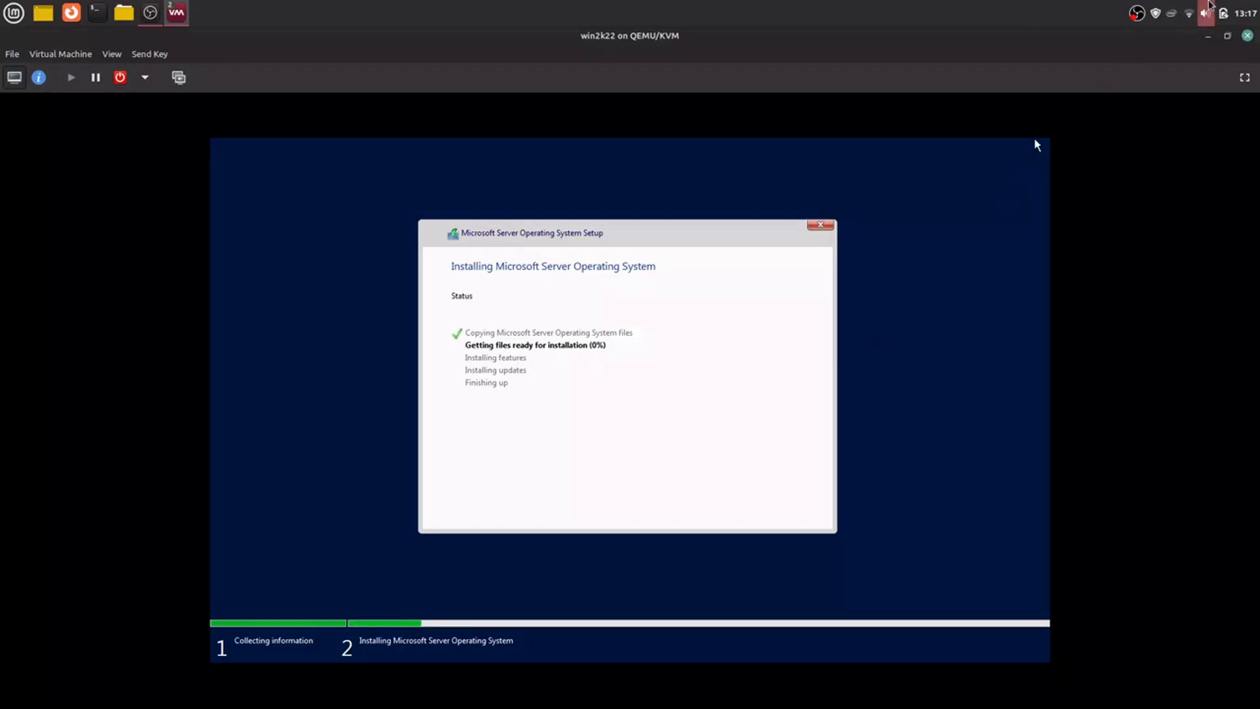
click(1137, 13)
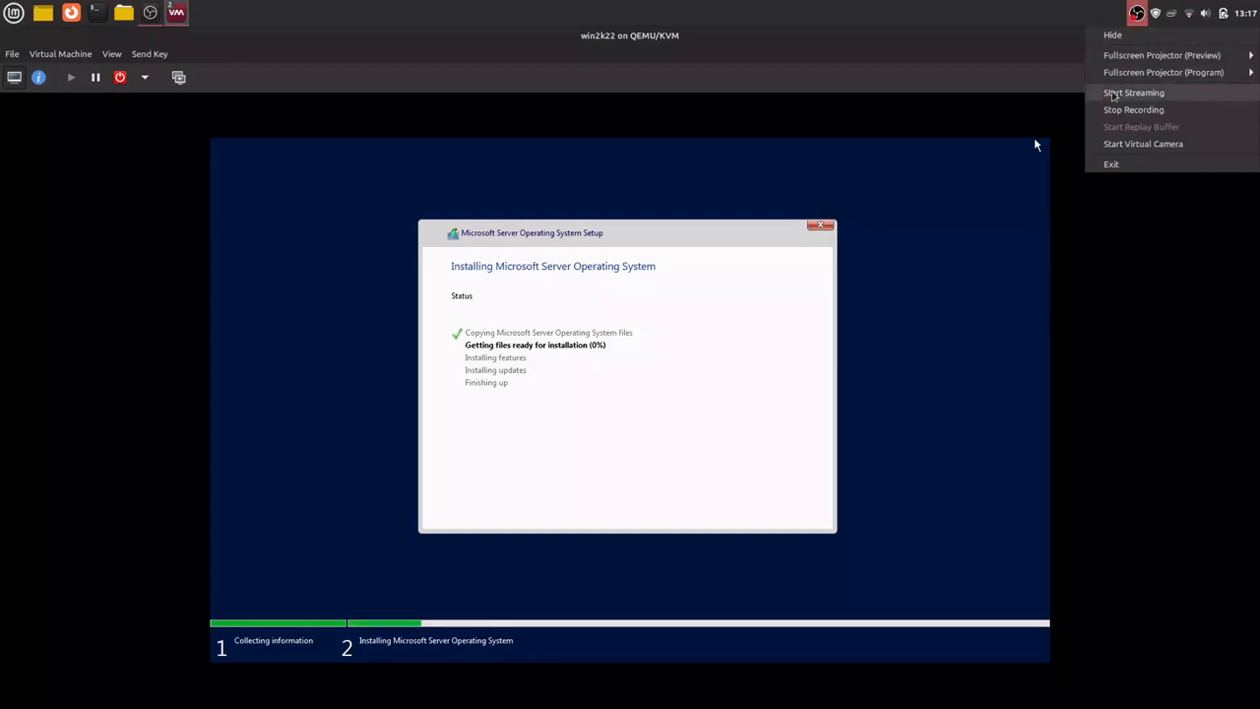
click(1112, 109)
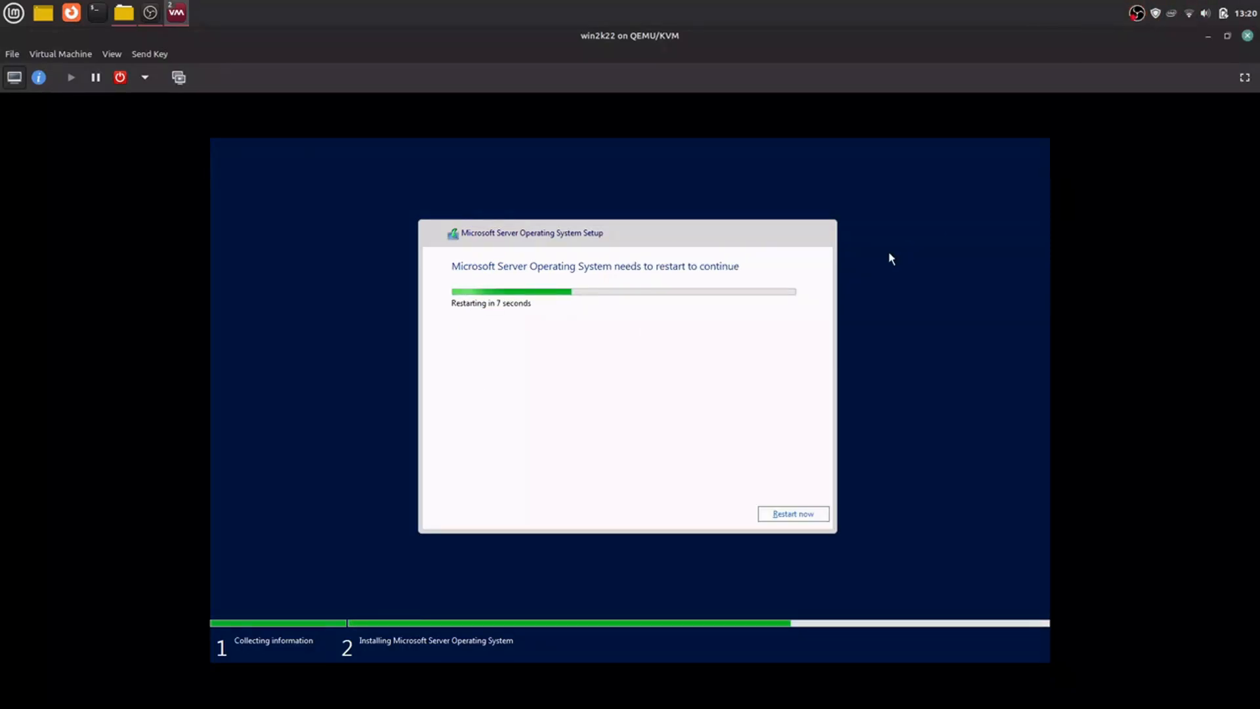
Step: Restart the virtual machine immediately to continue the server setup
click(779, 516)
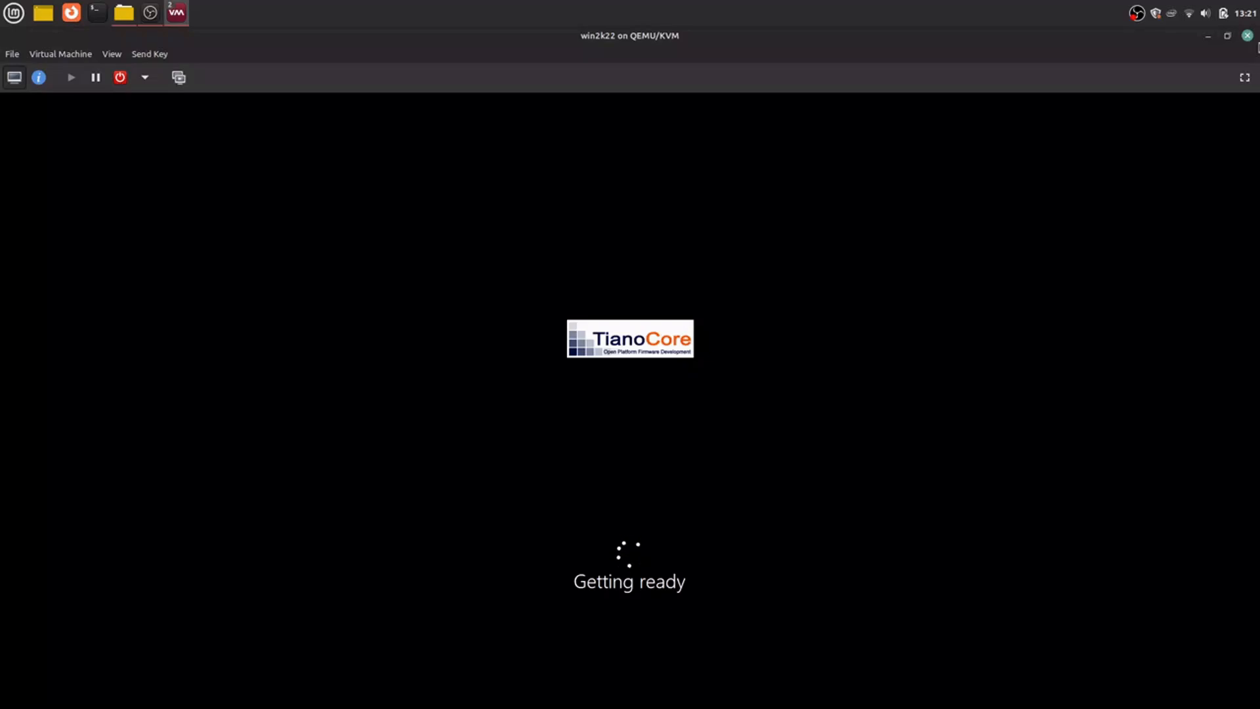
right_click(1137, 13)
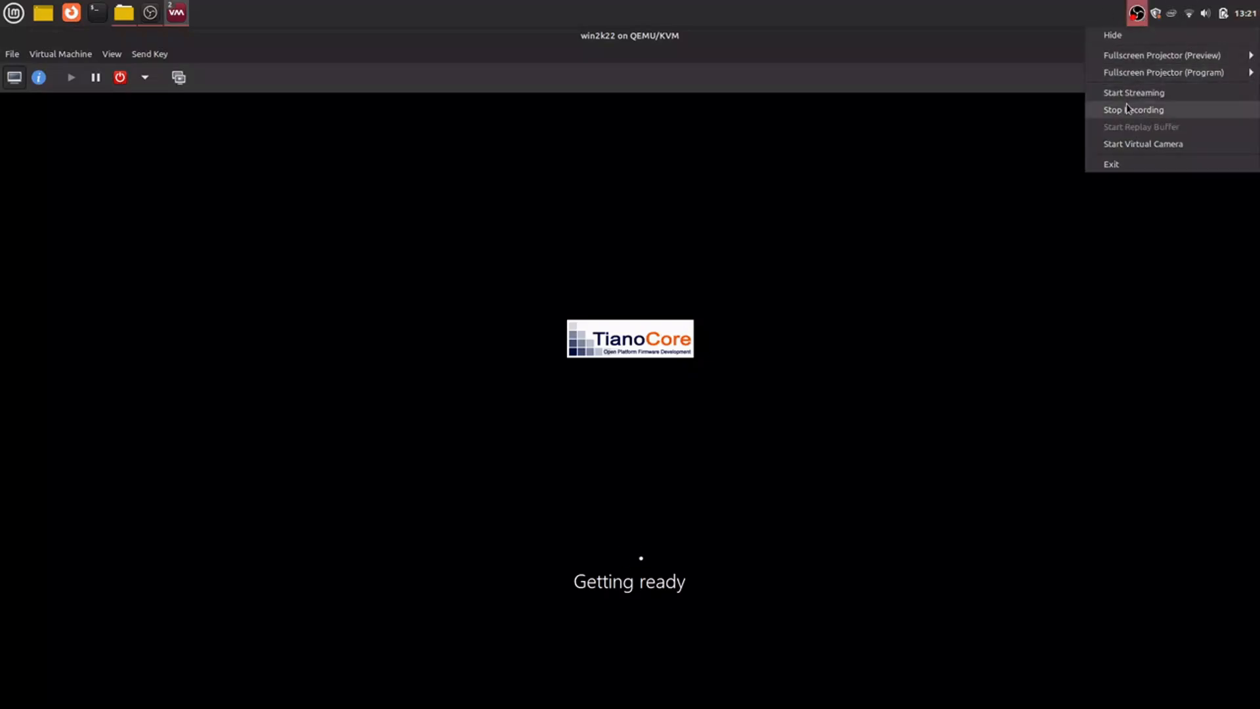
click(1127, 109)
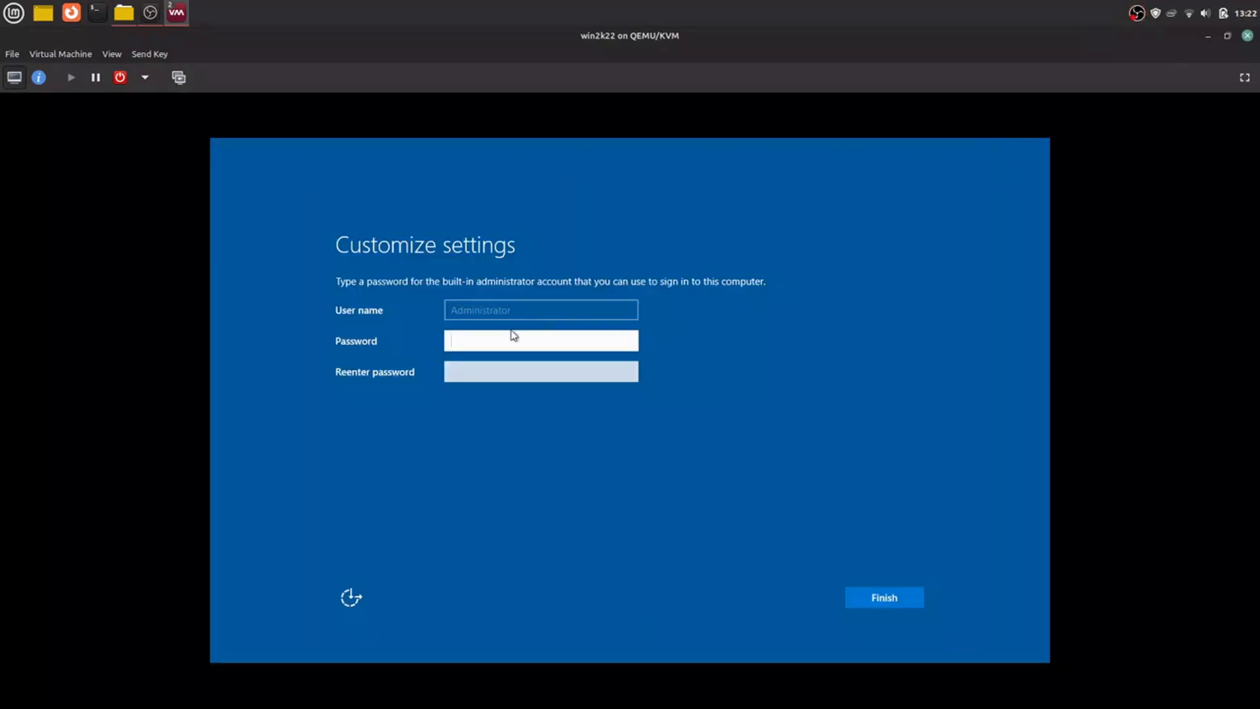
Step: Try to set the built-in administrator account's password by entering it in both password fields and submitting it
click(512, 342)
text(••••••••••••)
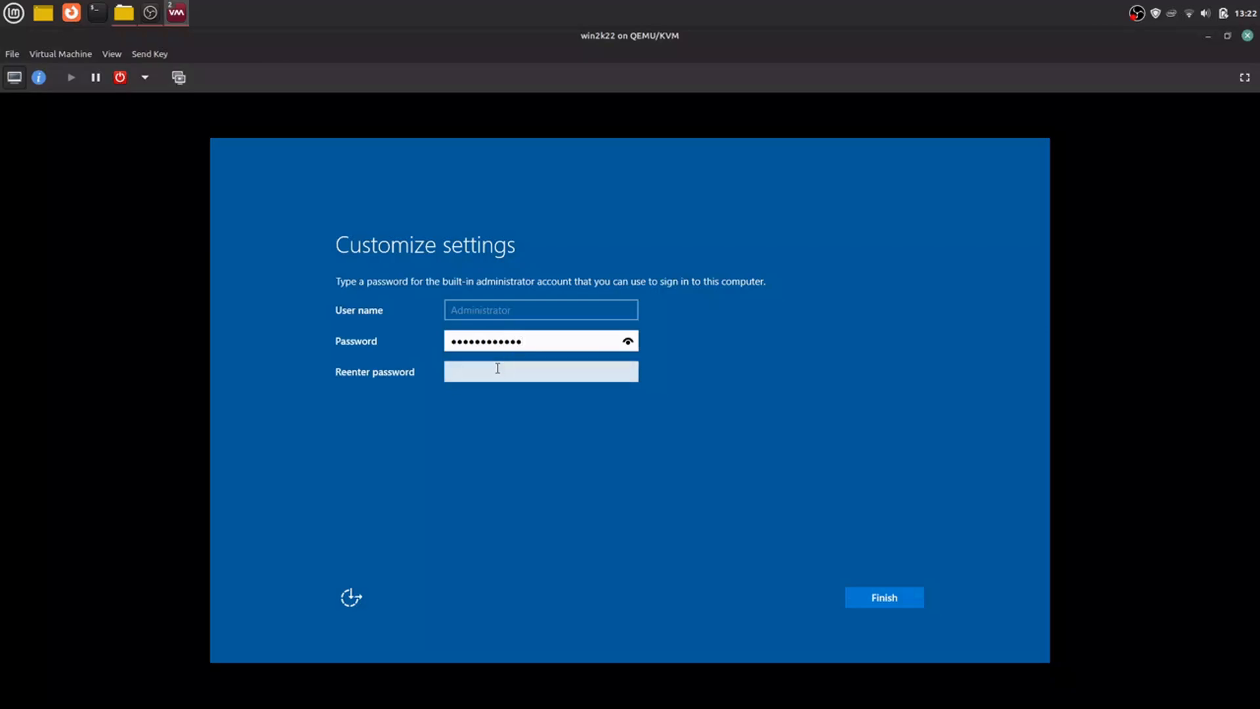
click(496, 368)
text(••••••••)
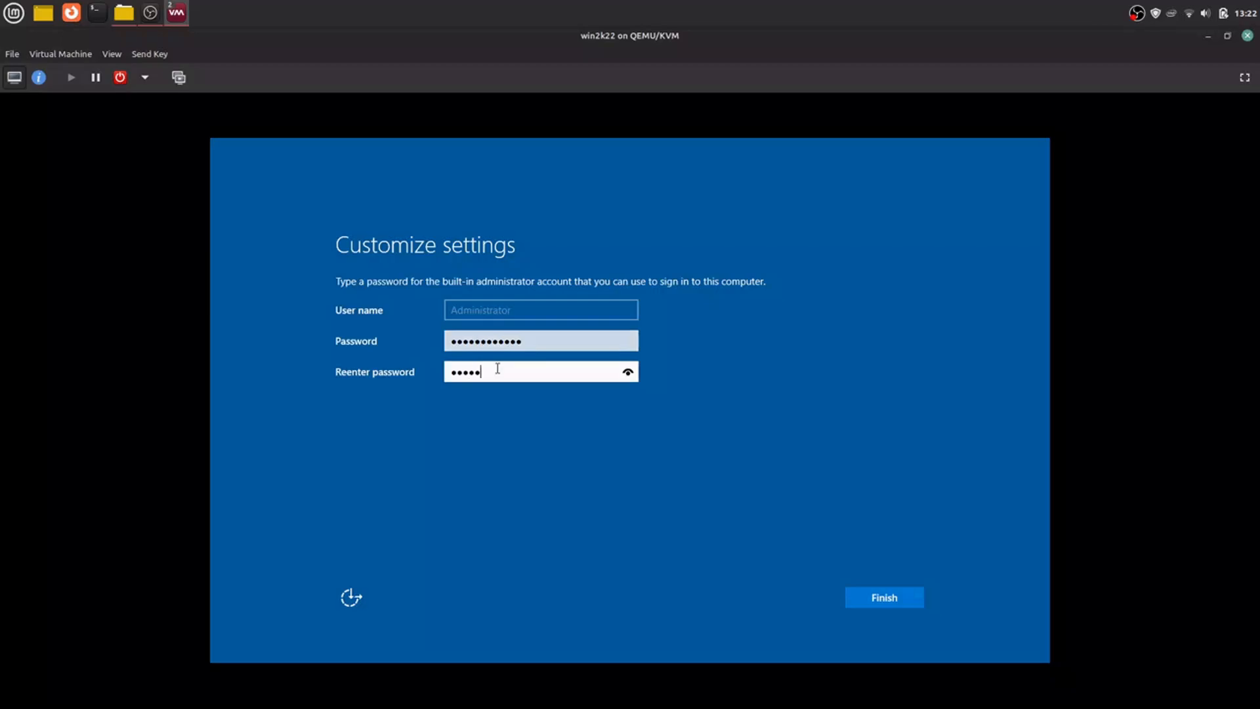
text(••••)
click(887, 601)
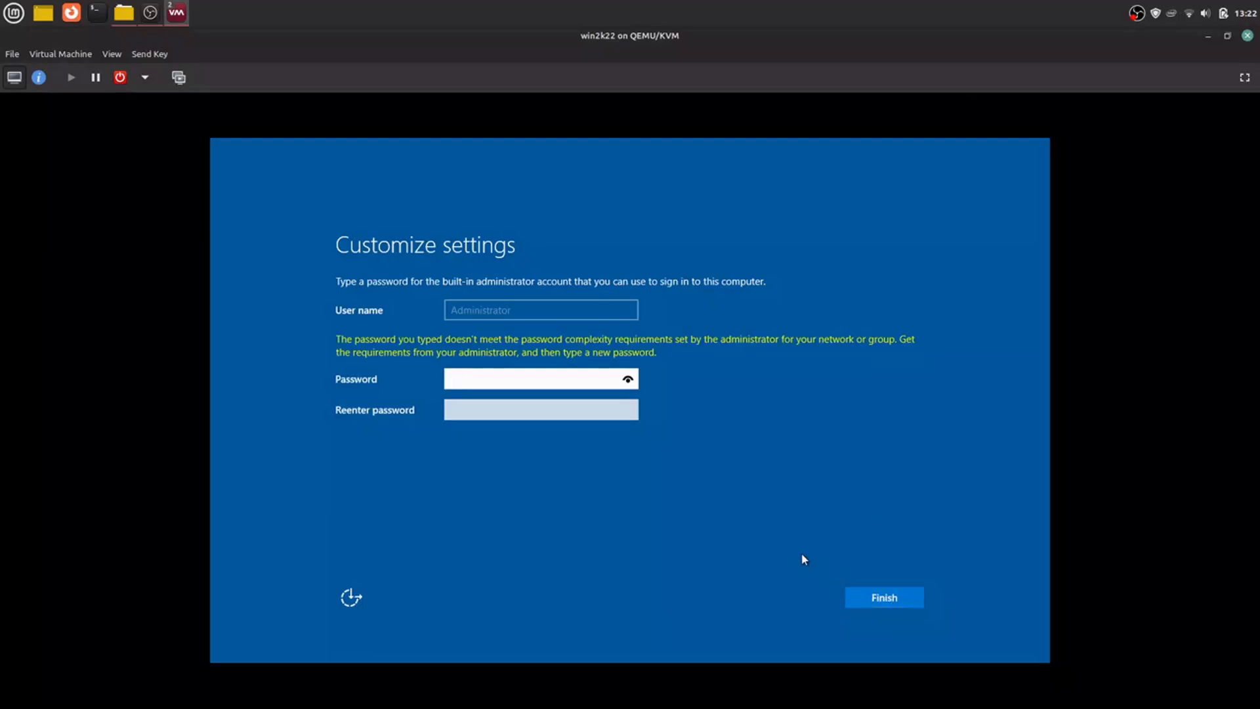
Step: Set a longer password for the built-in administrator account, enter it identically in both password fields, and submit it
text(•••••••••••)
click(506, 410)
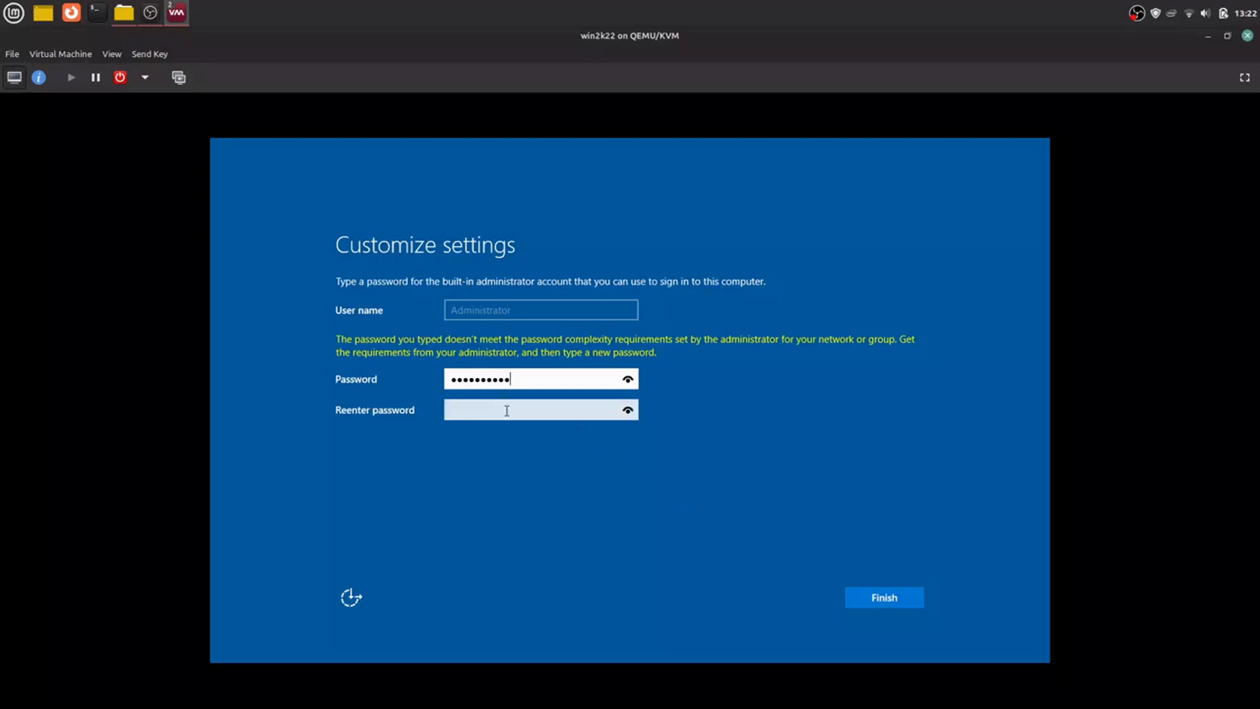
text(•••••••••••)
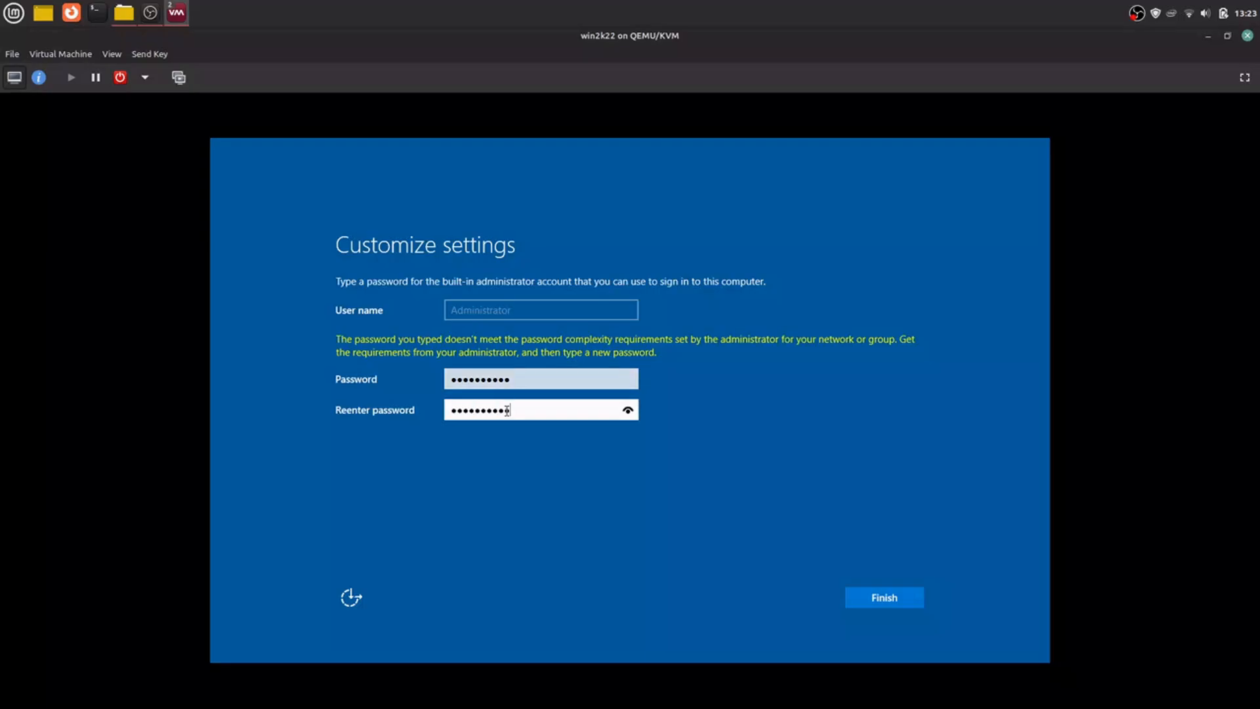
click(546, 380)
text(•)
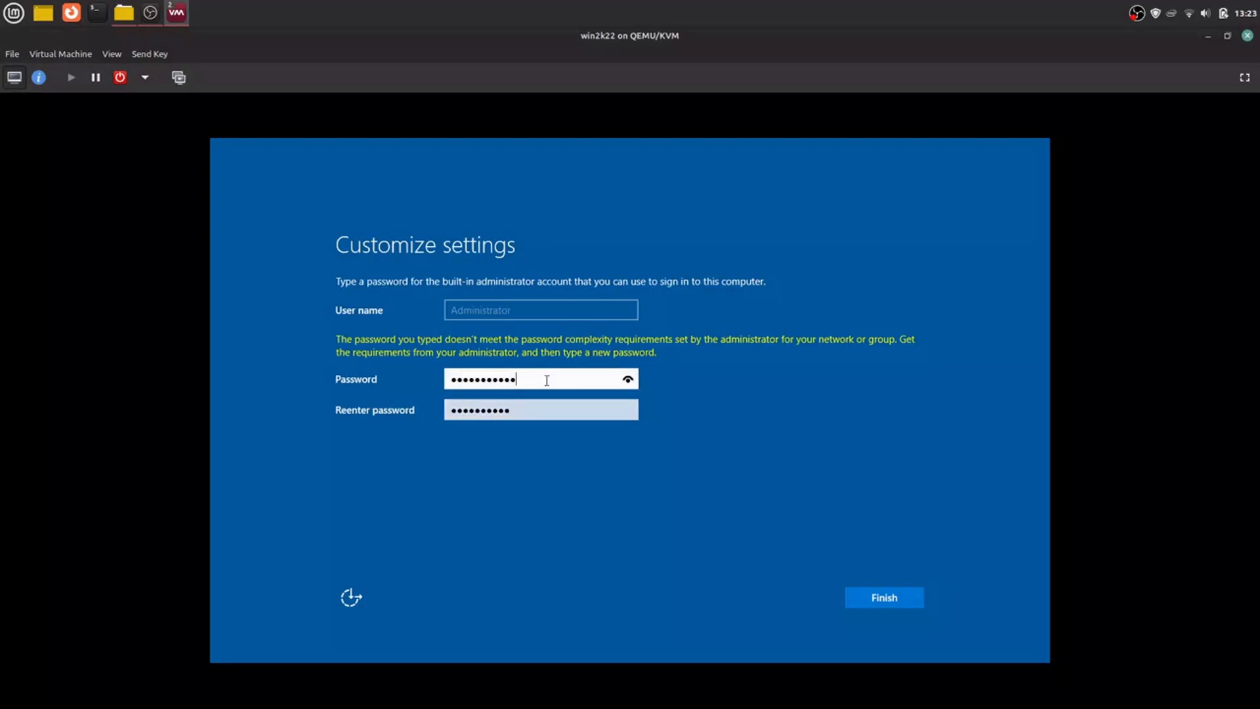
text(••)
click(544, 408)
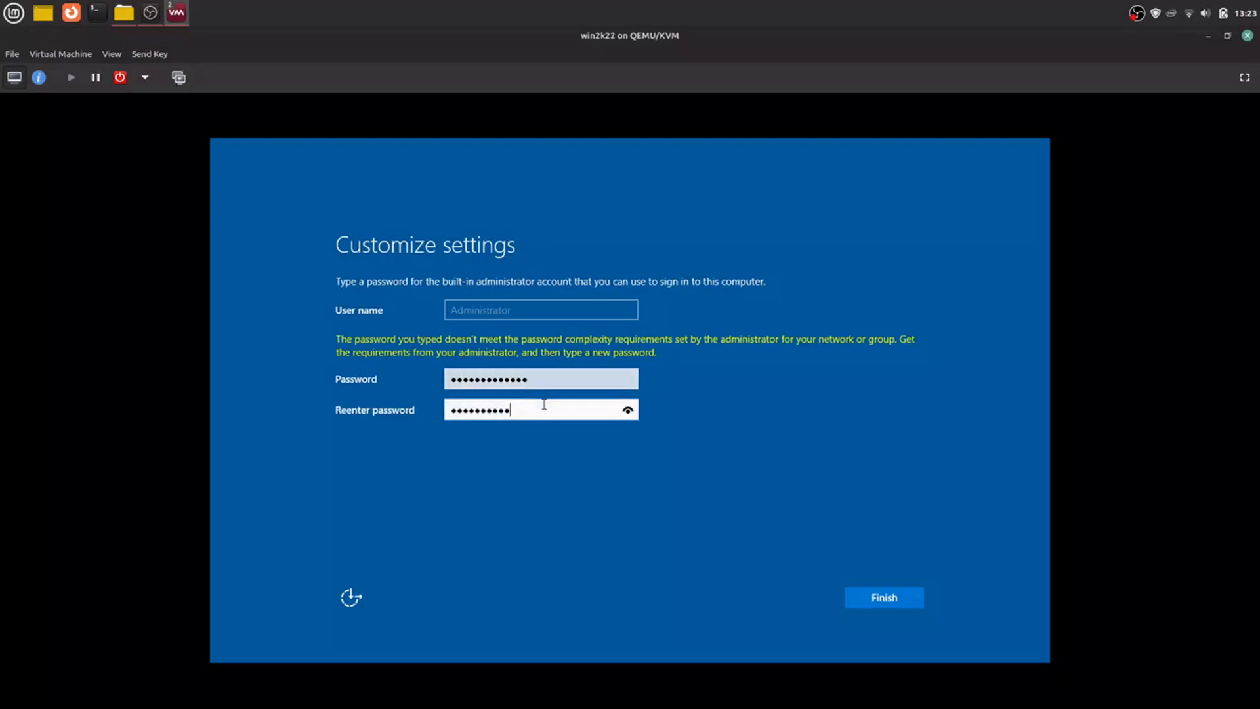
text(•••)
click(882, 608)
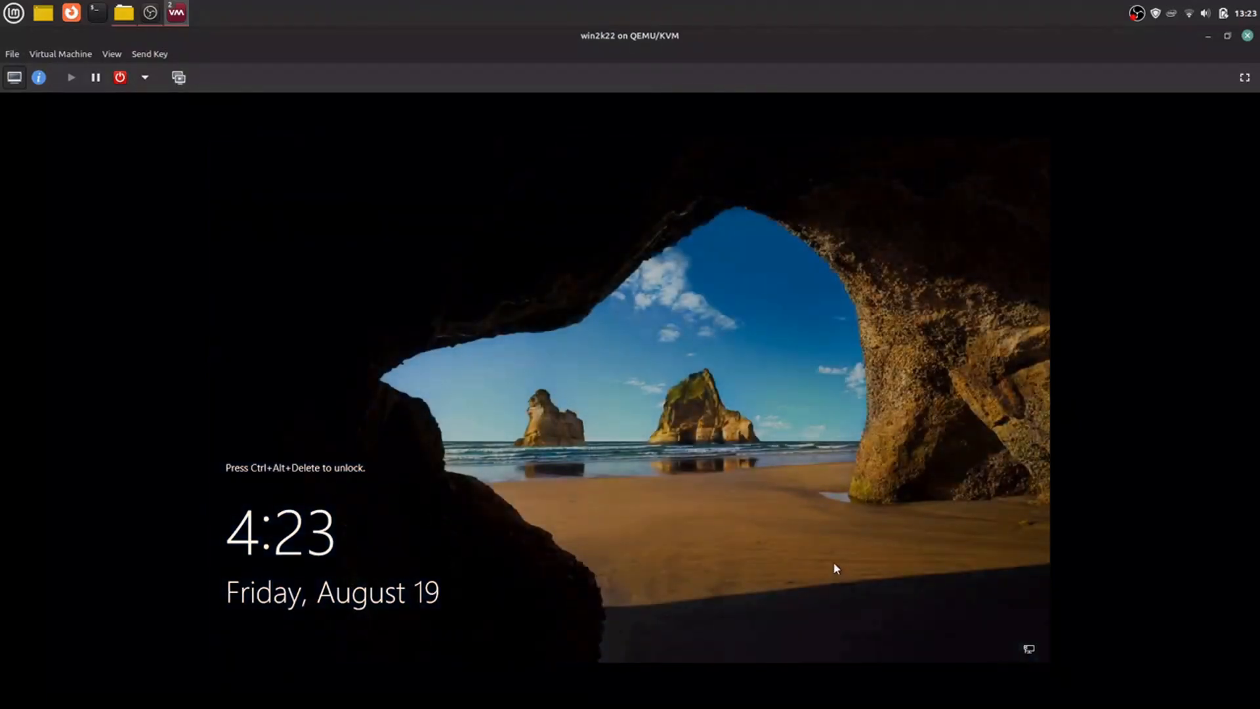
Step: Send Ctrl+Alt+Delete to the virtual machine and sign in as Administrator with the account password
click(154, 58)
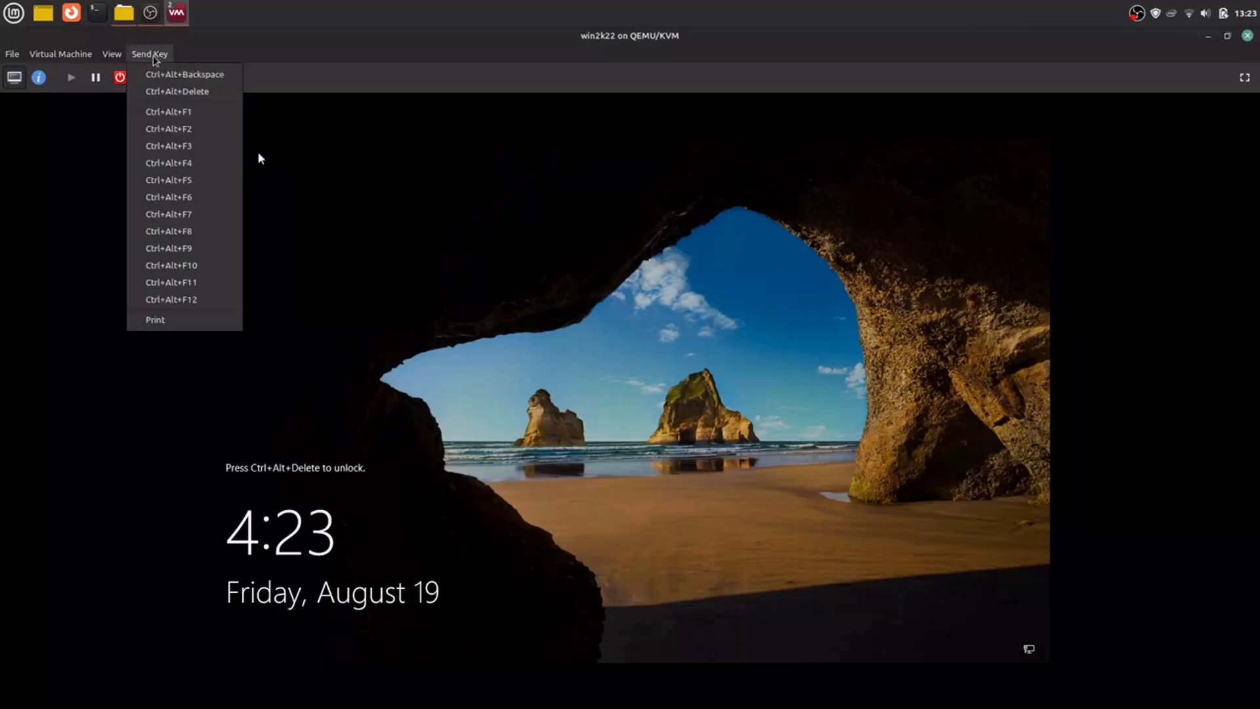
click(163, 91)
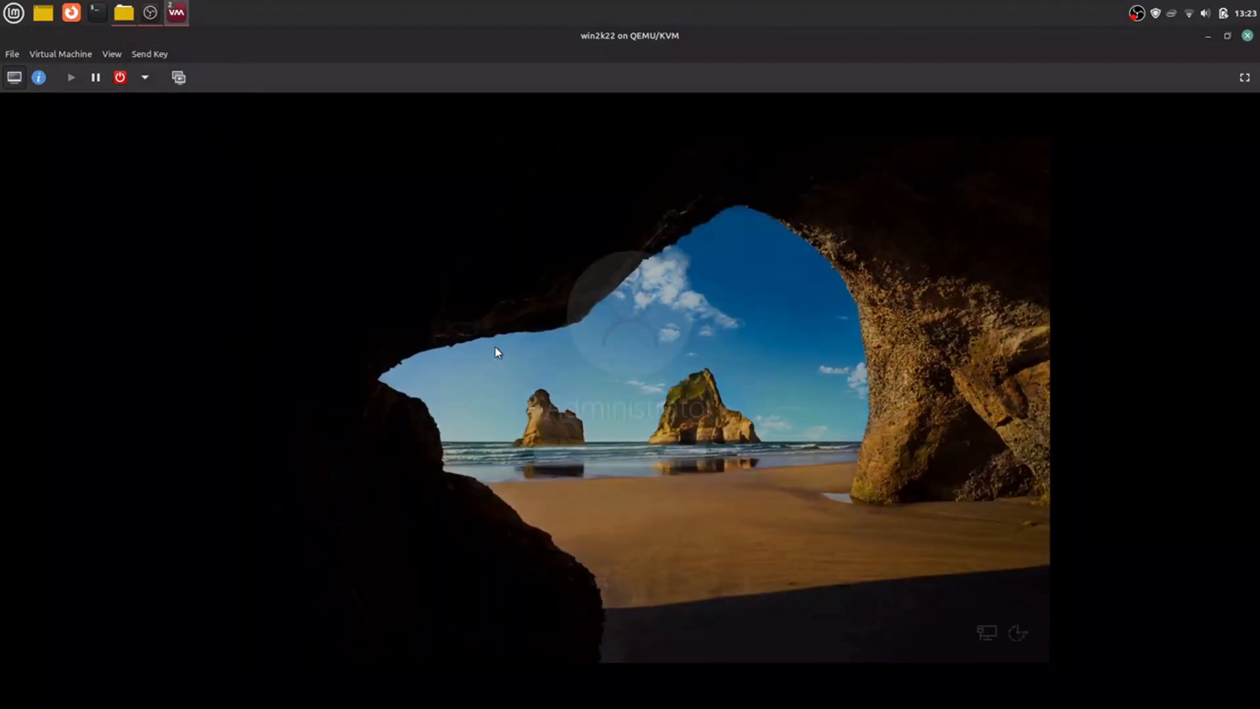
text(******)
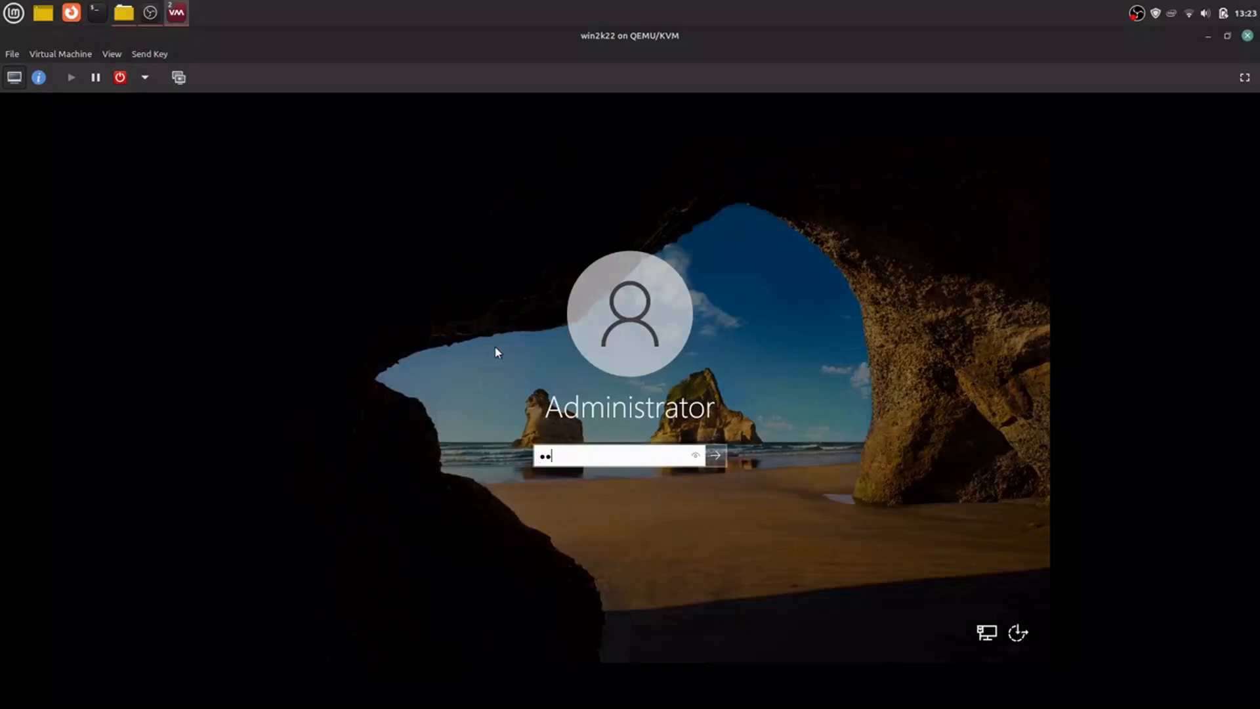
text(********)
key(Return)
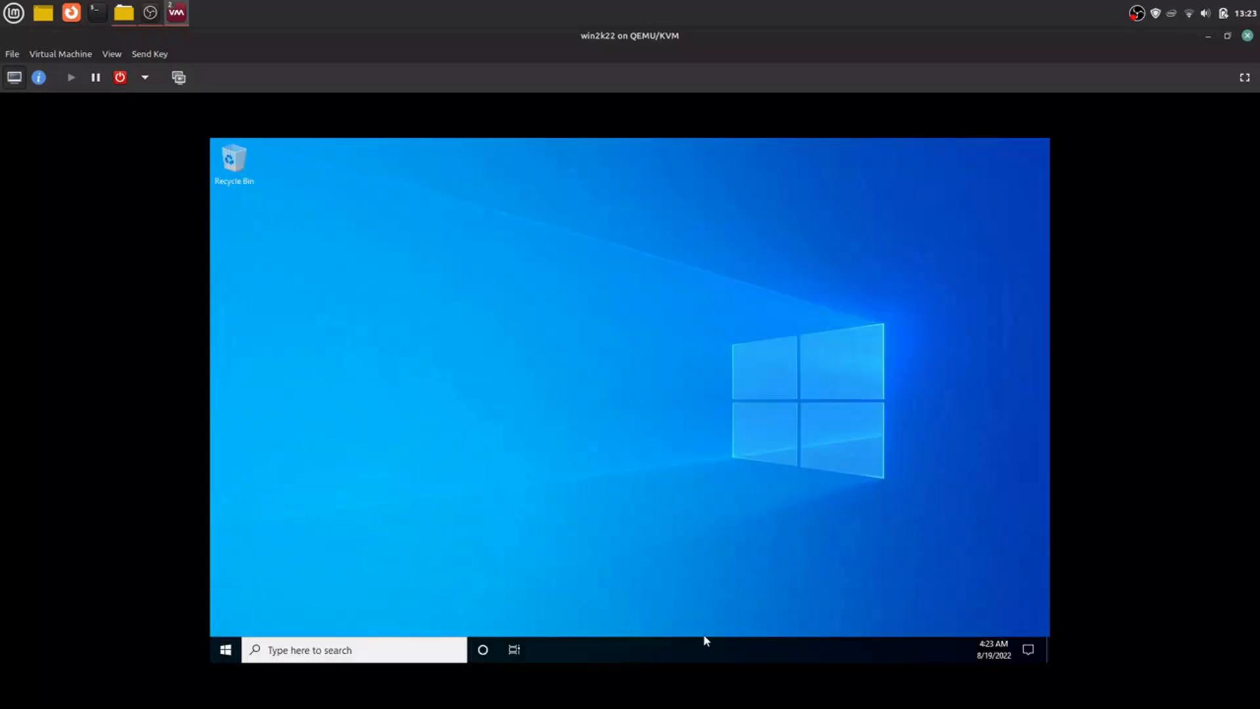
Step: Hide the search box on the server's taskbar and allow the PC to be discoverable on the network
right_click(656, 653)
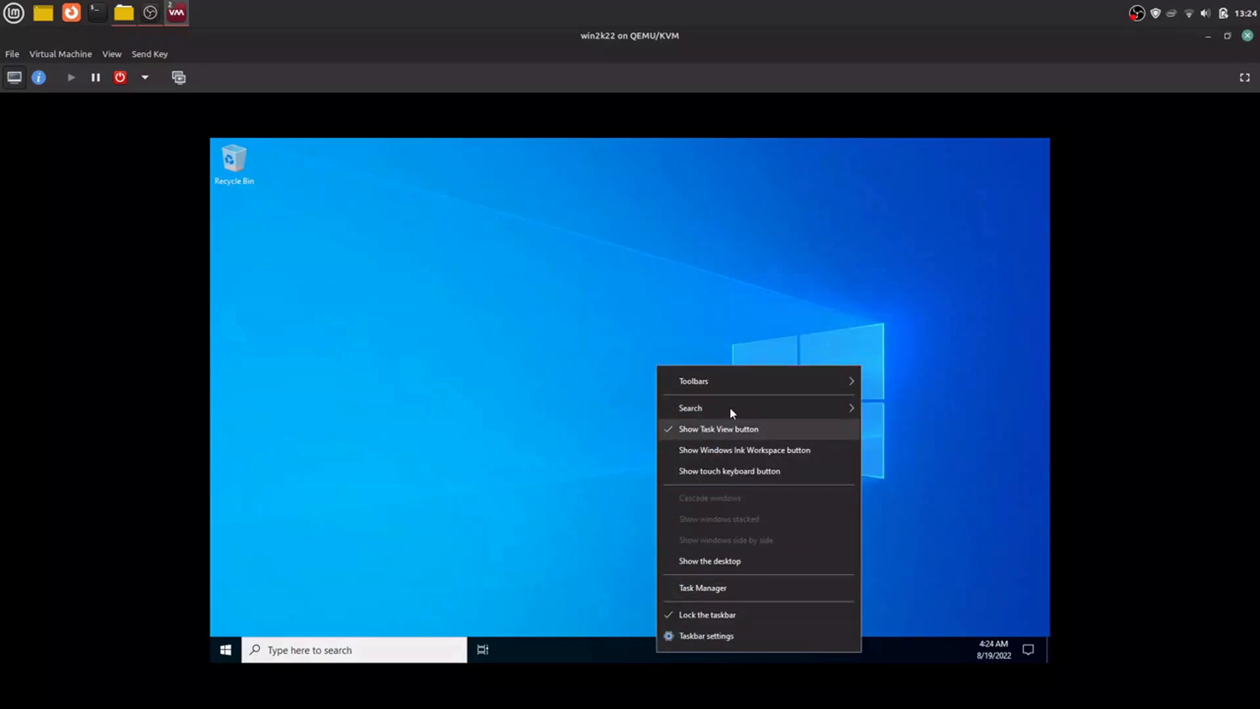
mouse_move(792, 408)
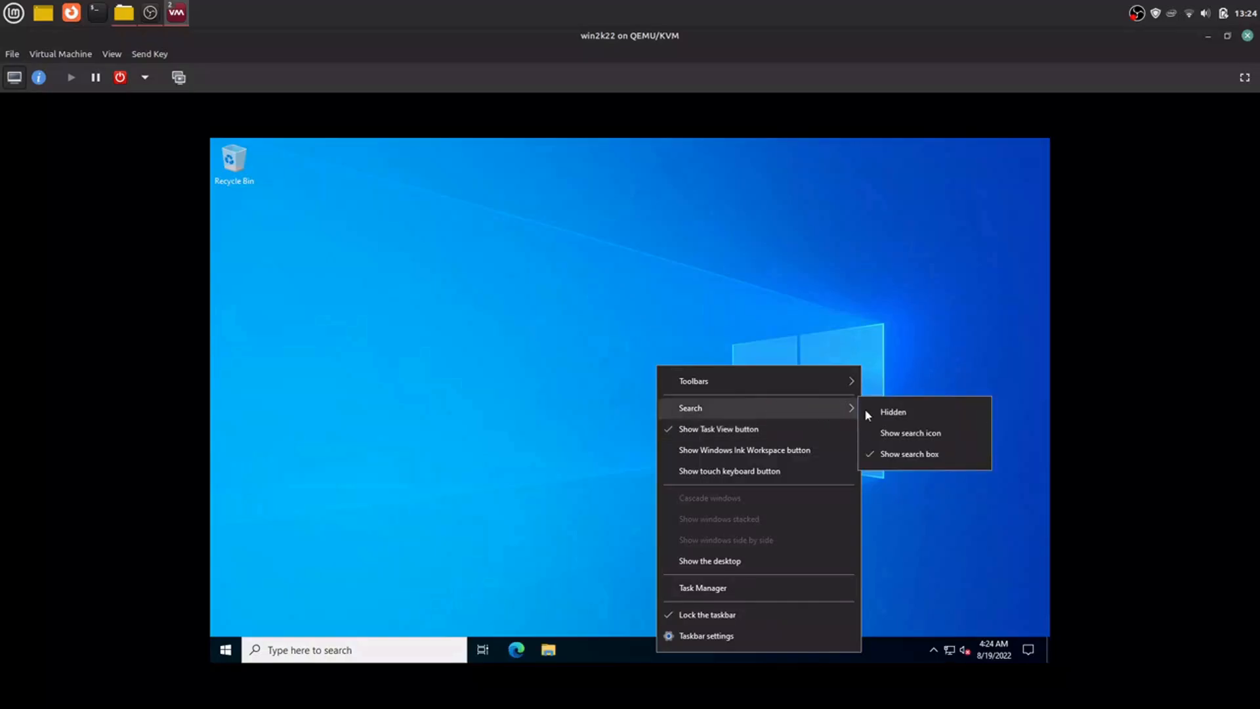
click(877, 411)
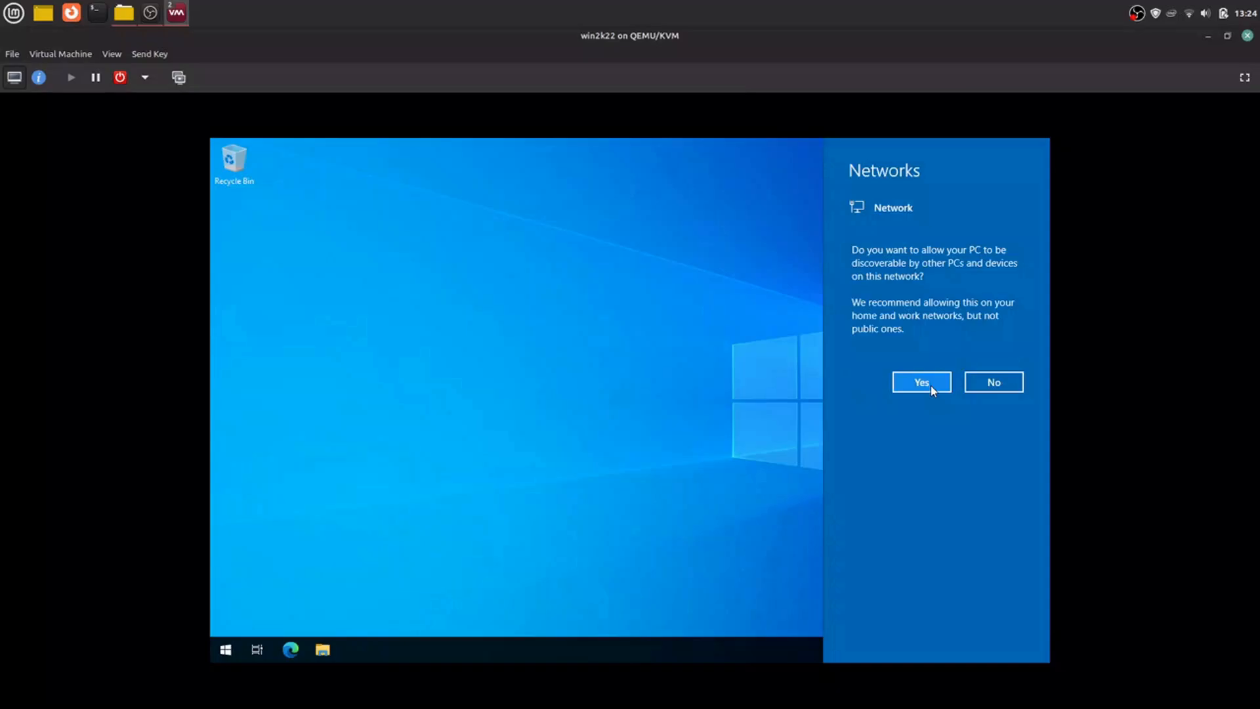
click(932, 390)
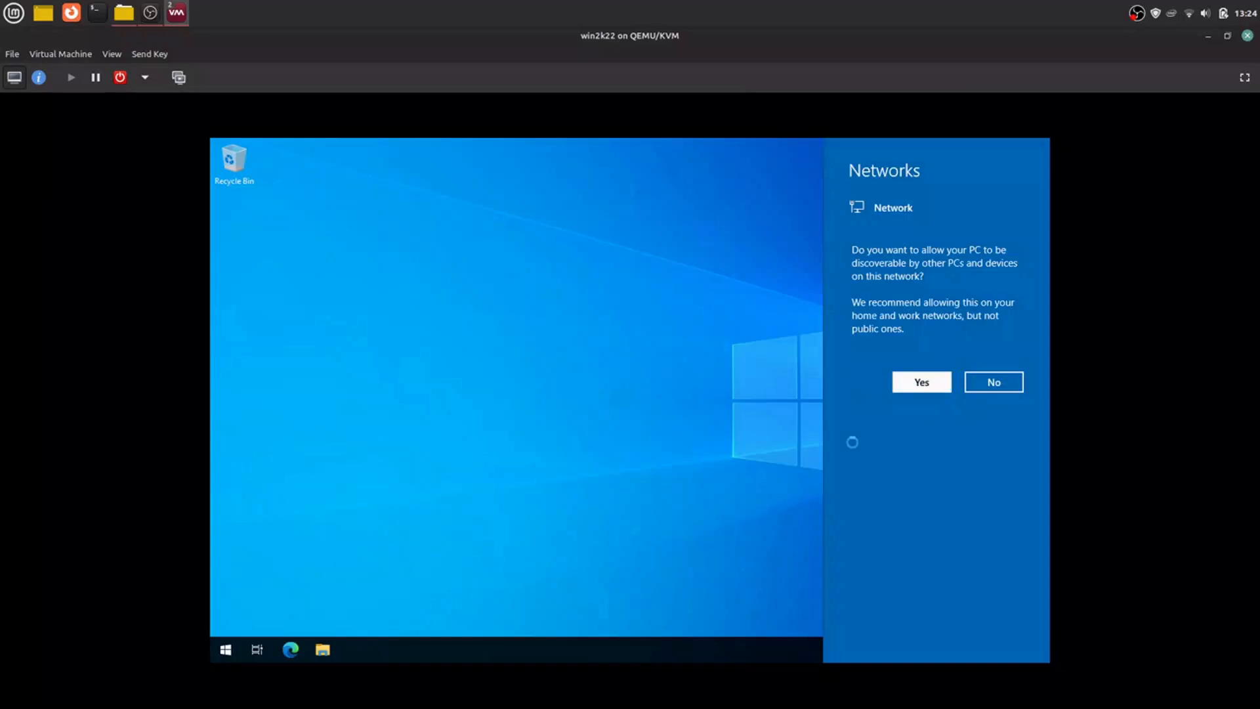
Step: Hide the Task View button and unpin Microsoft Edge from the server's taskbar
right_click(580, 654)
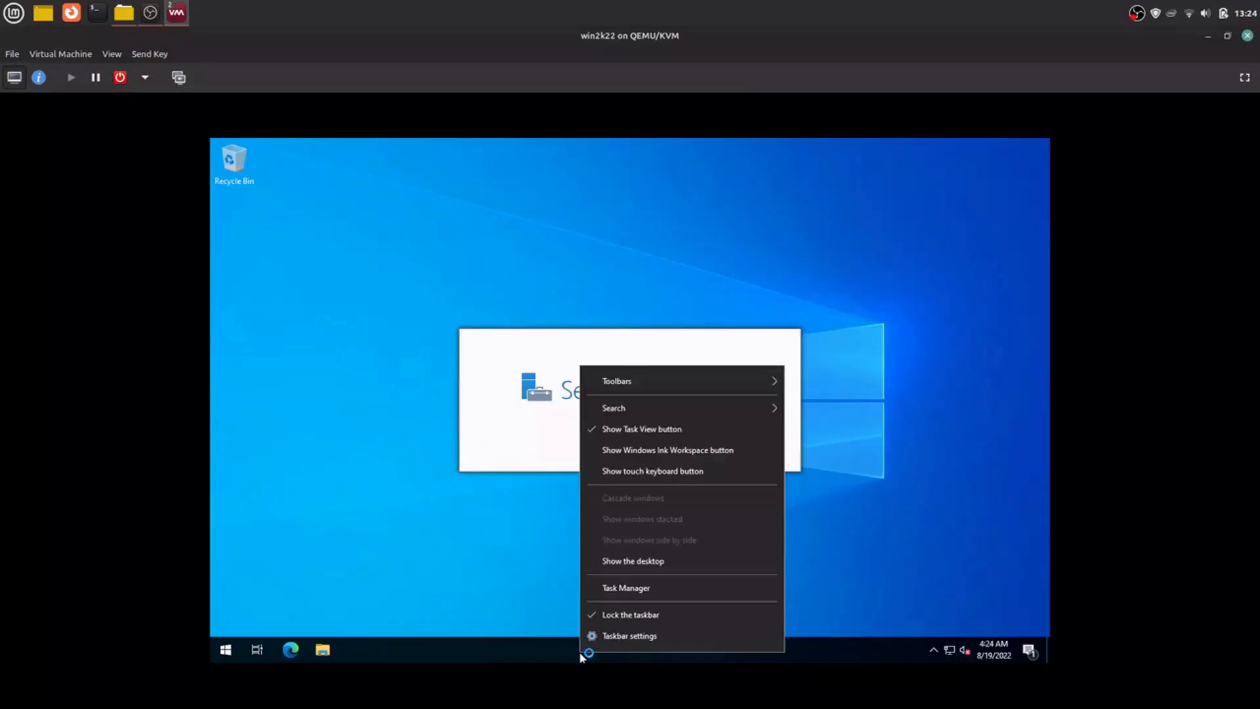
click(642, 428)
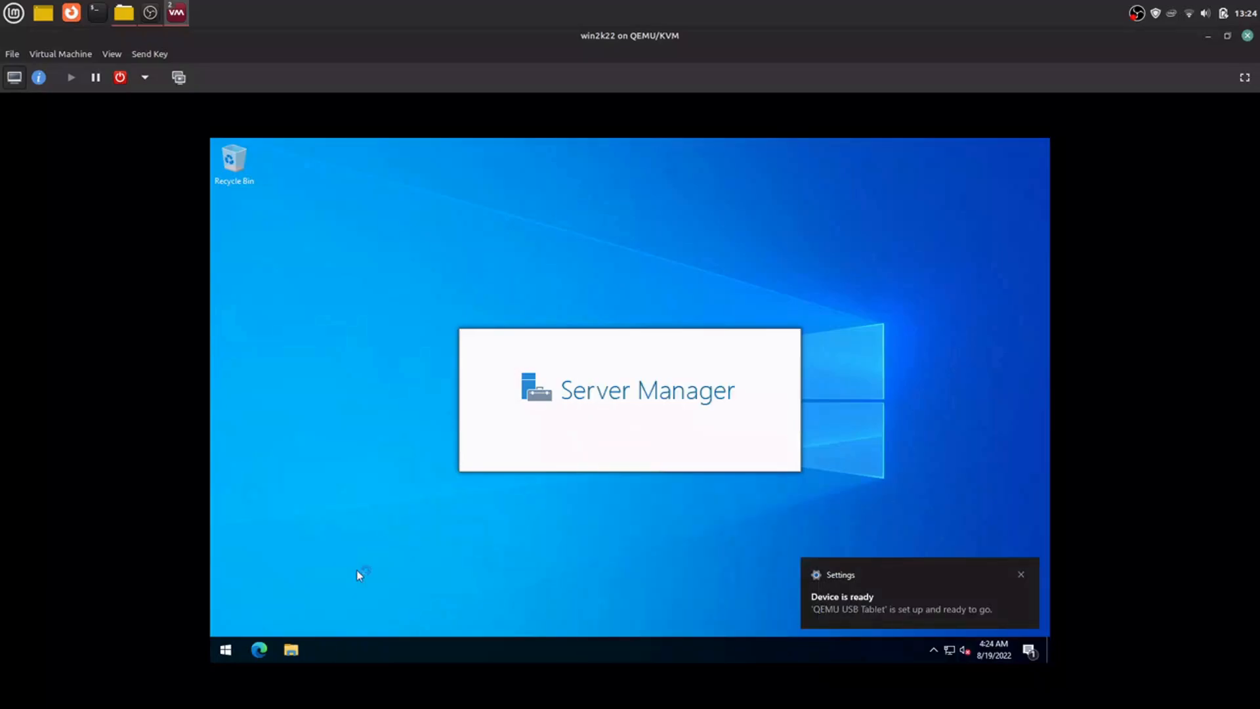
right_click(261, 651)
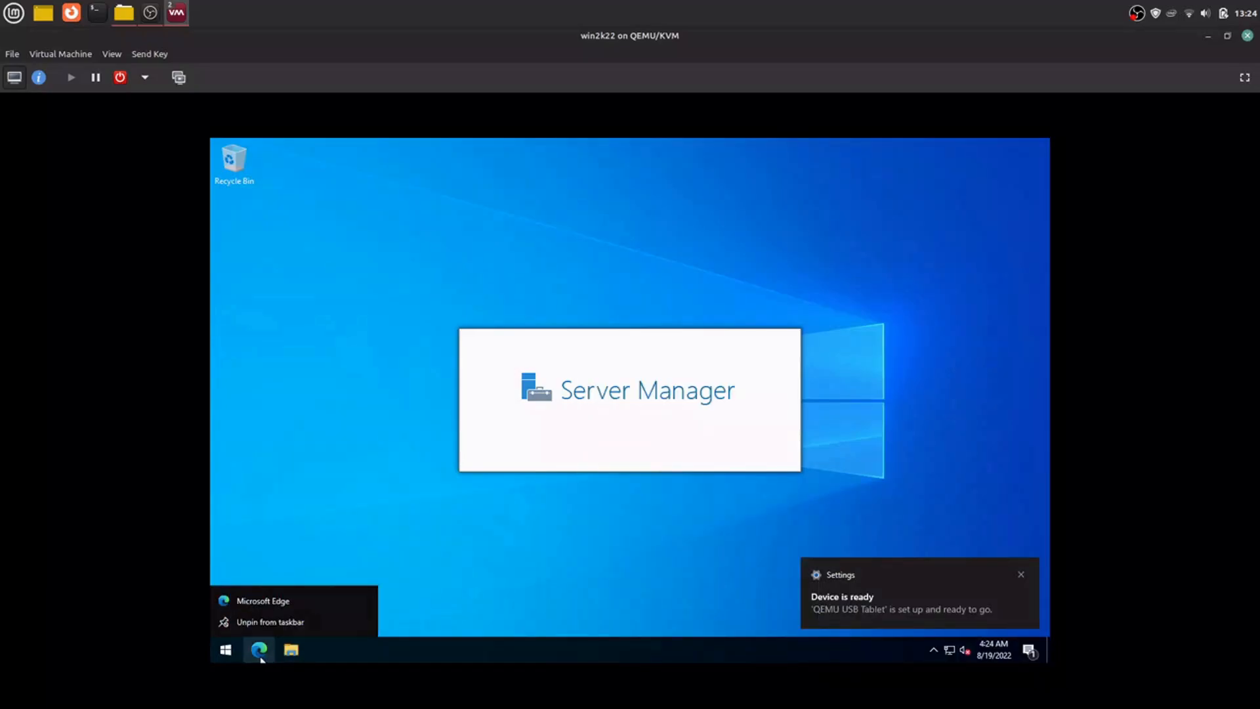
click(268, 622)
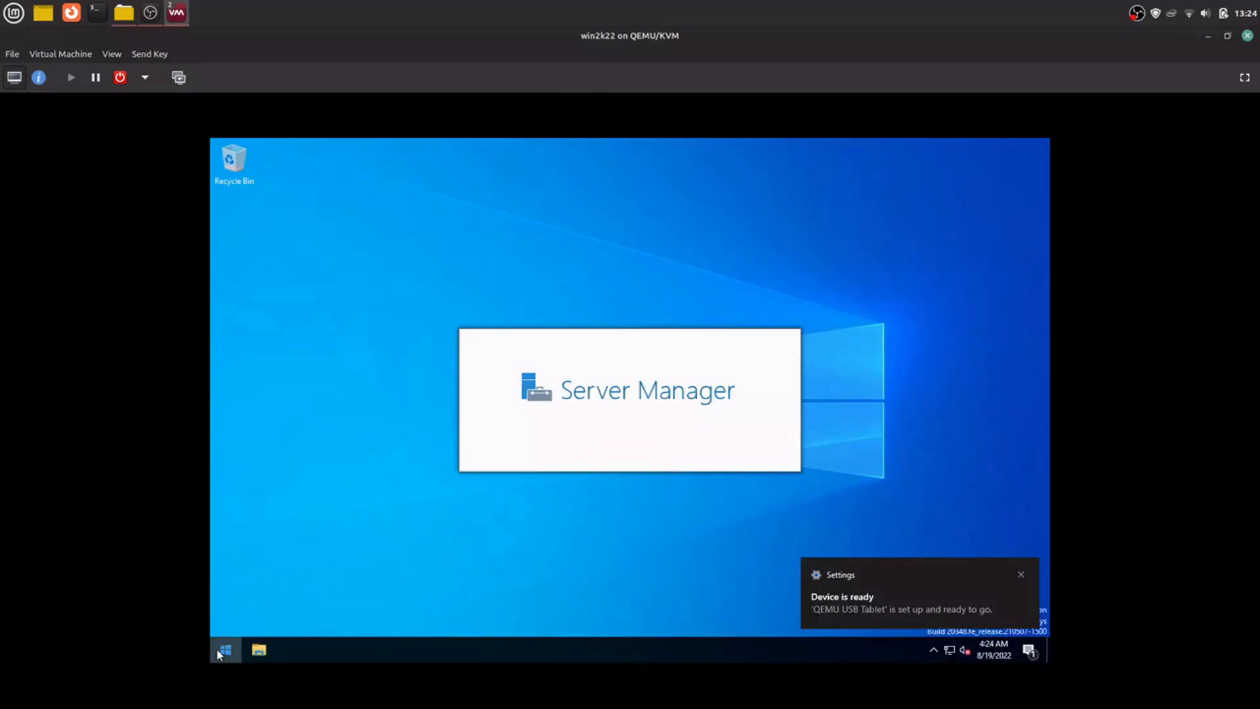
Step: Open the virtio-win-0.1.221 CD drive (E:) in File Explorer and launch the virtio-win-gt-x64 installer
click(226, 648)
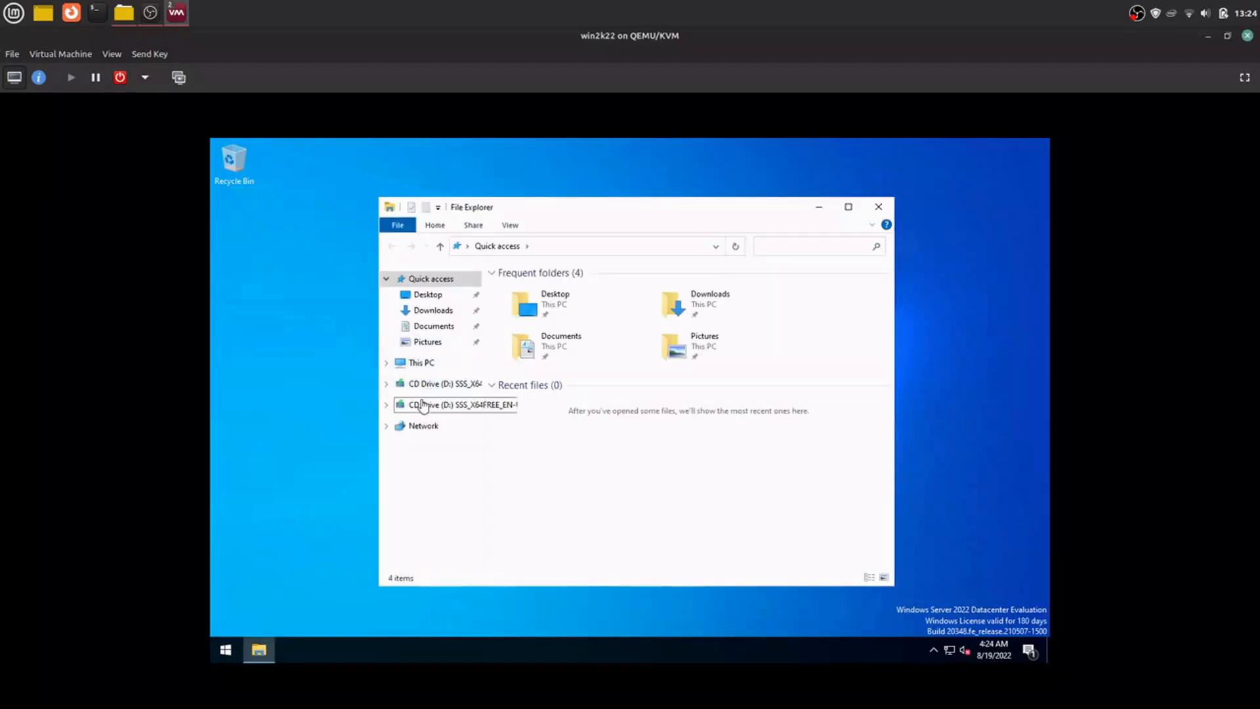
click(424, 406)
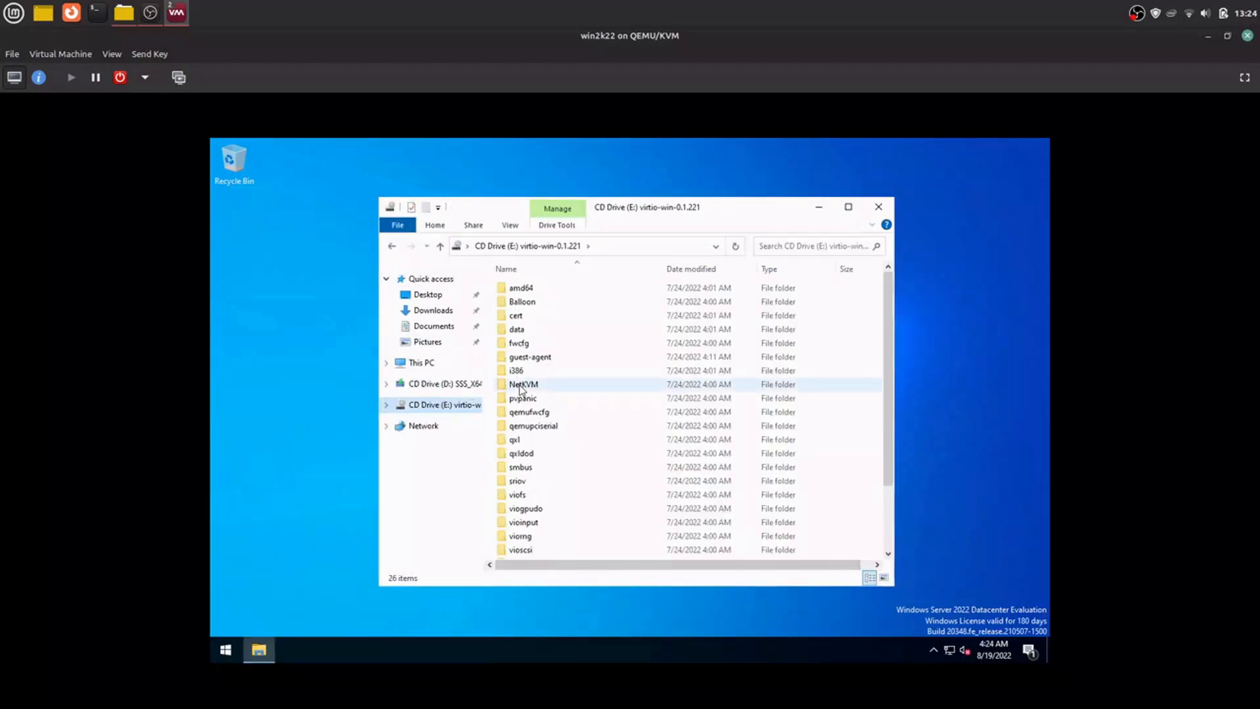
scroll(522, 391, down, 2)
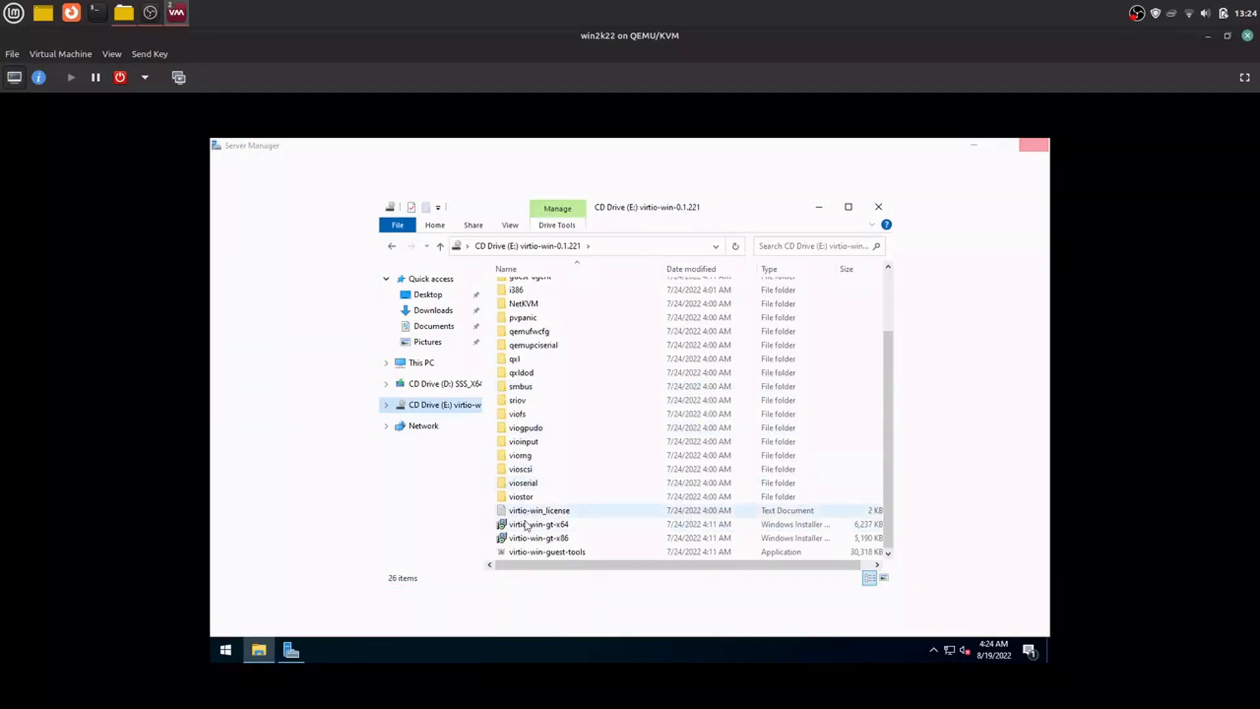
double_click(526, 525)
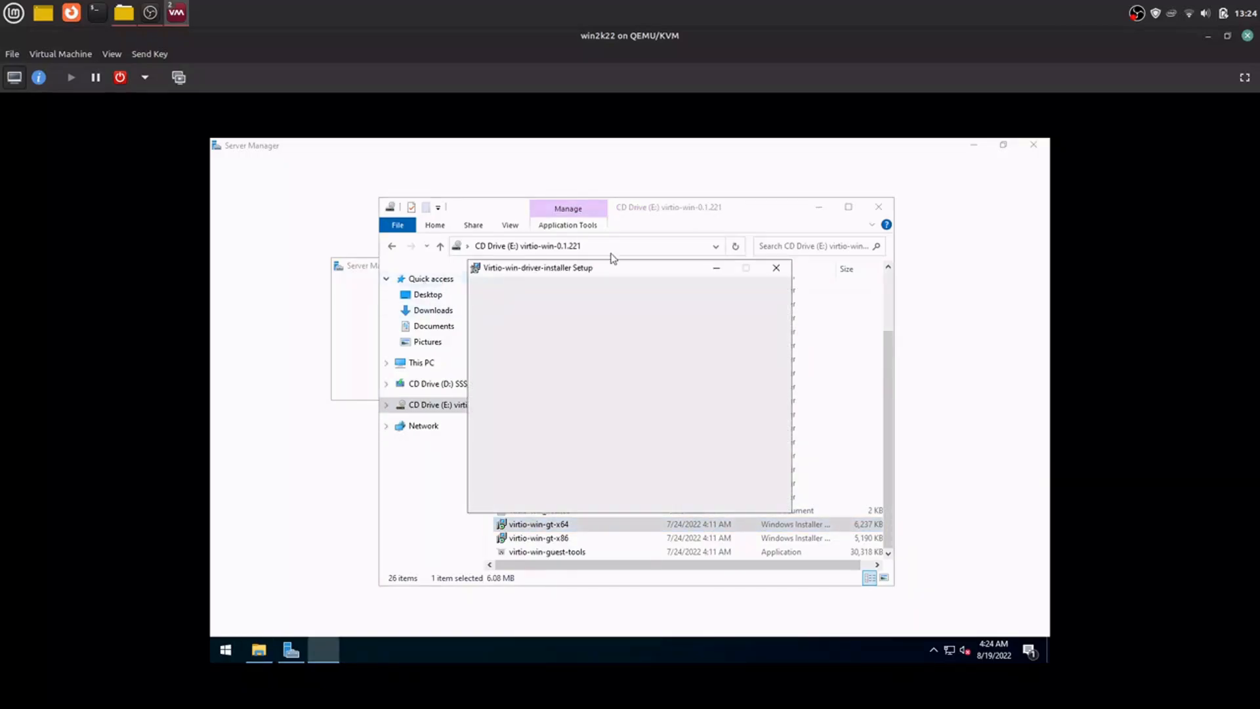
Step: Accept the Virtio-win-driver-installer license agreement and start the installation with the default feature selection
click(701, 496)
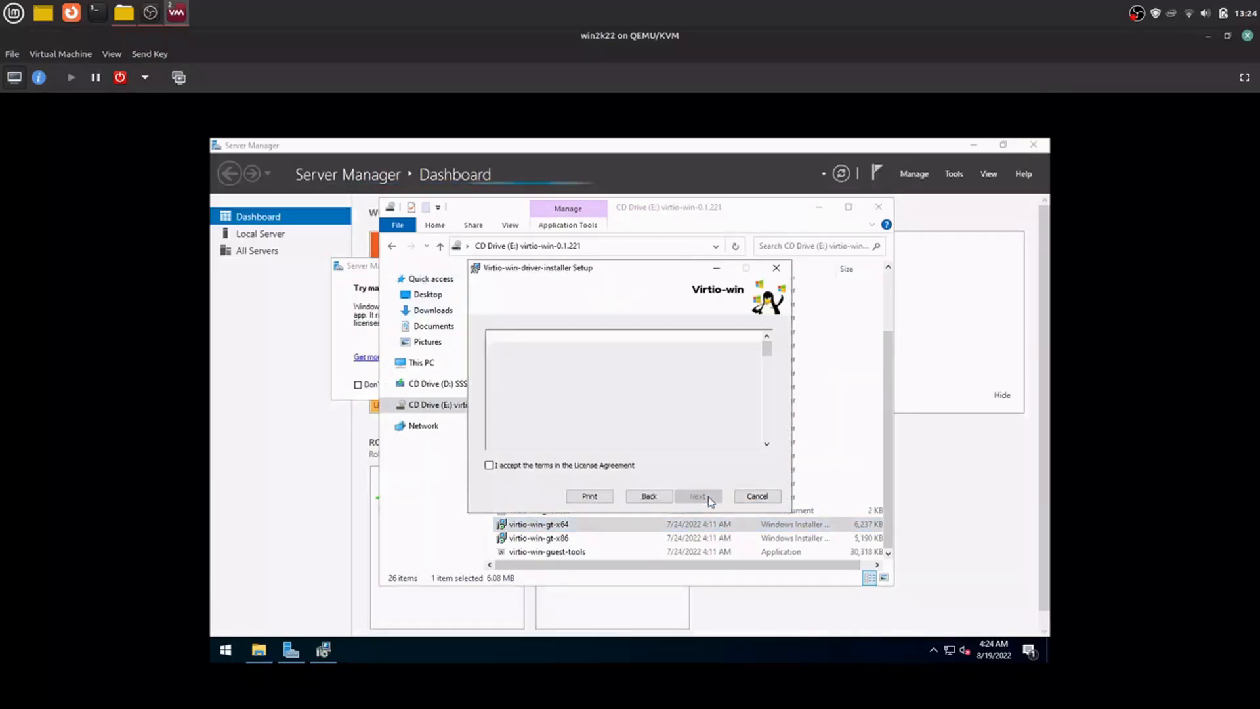
click(627, 466)
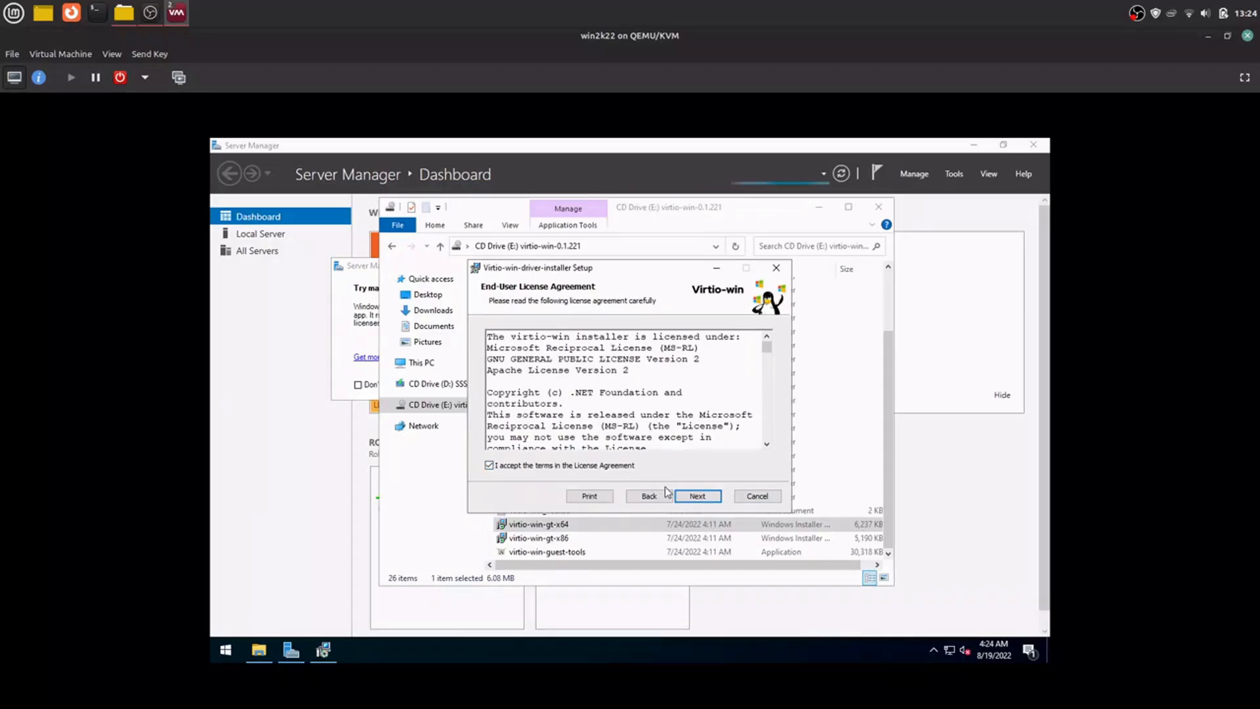
click(698, 497)
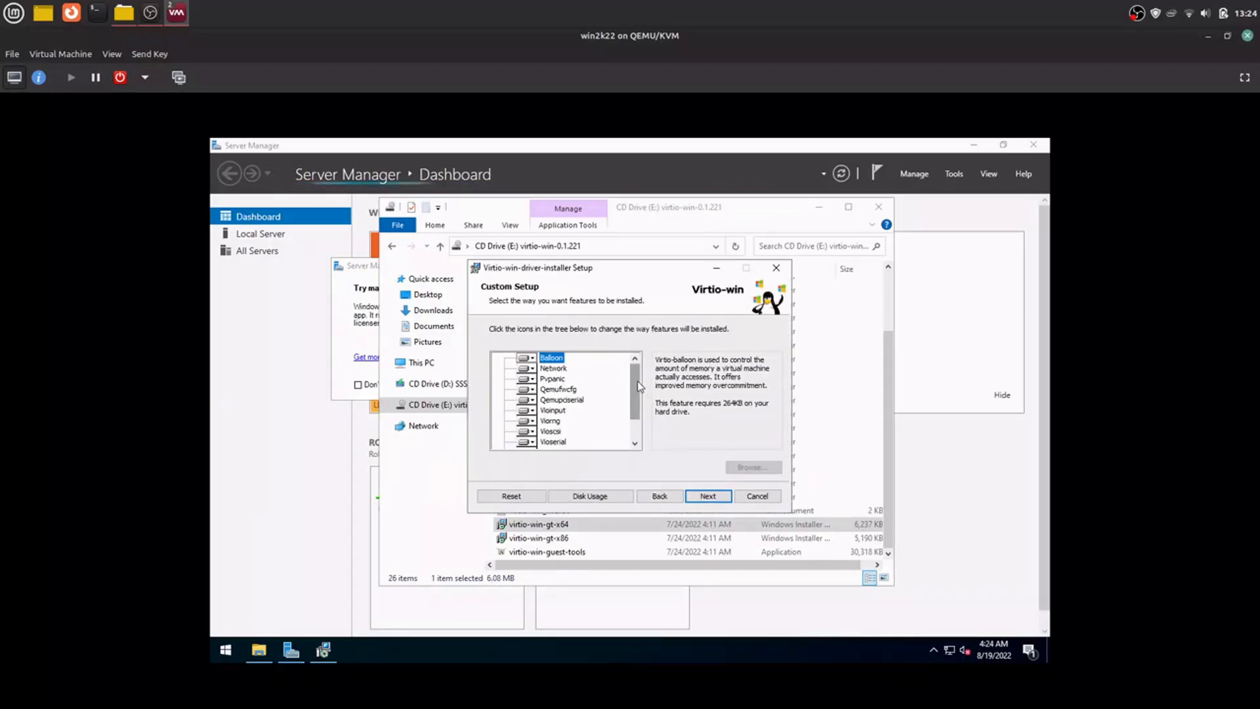
mouse_move(634, 384)
mouse_down()
mouse_move(637, 425)
mouse_move(647, 380)
mouse_up()
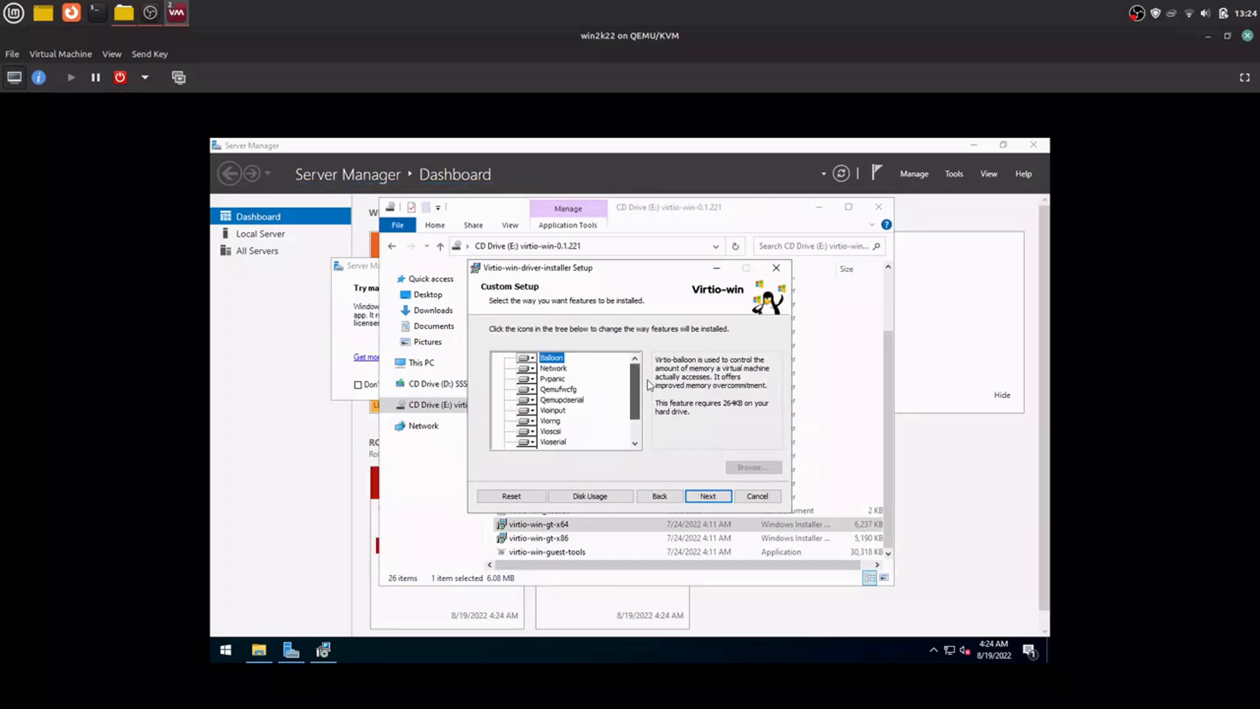
click(706, 497)
click(707, 501)
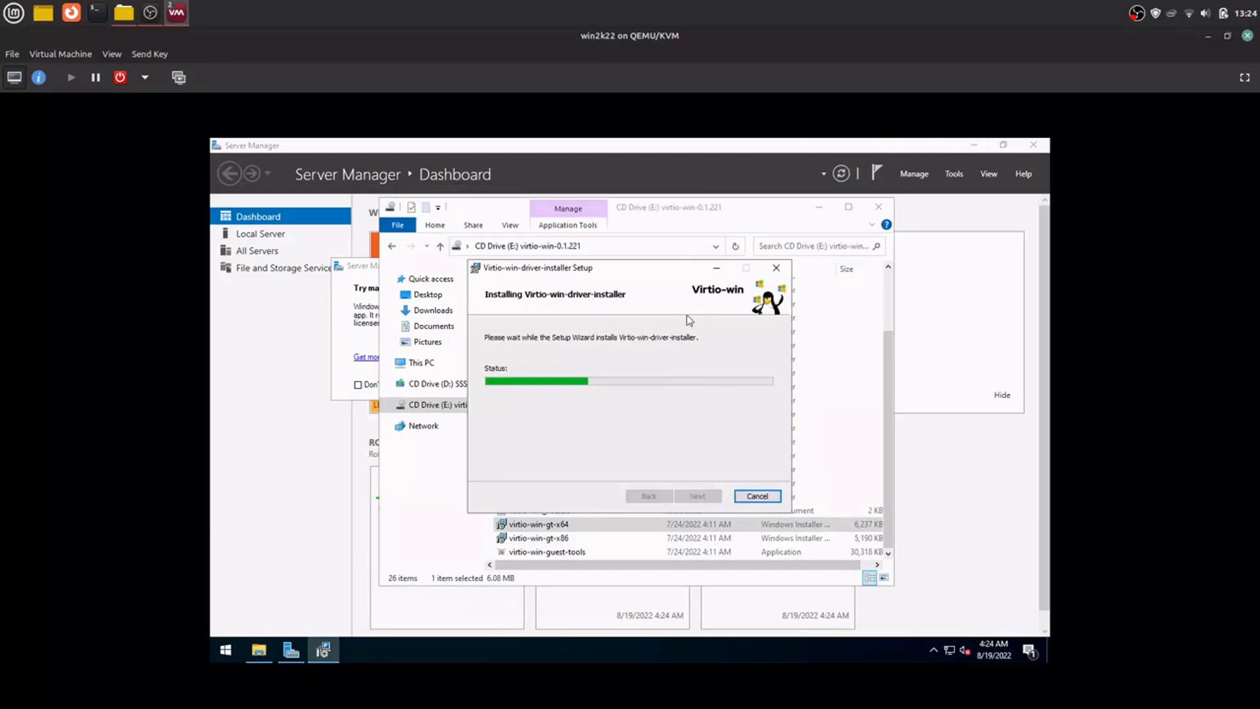
Step: Dismiss the Windows Admin Center message in Server Manager so it is not shown again, and close Server Manager
click(628, 148)
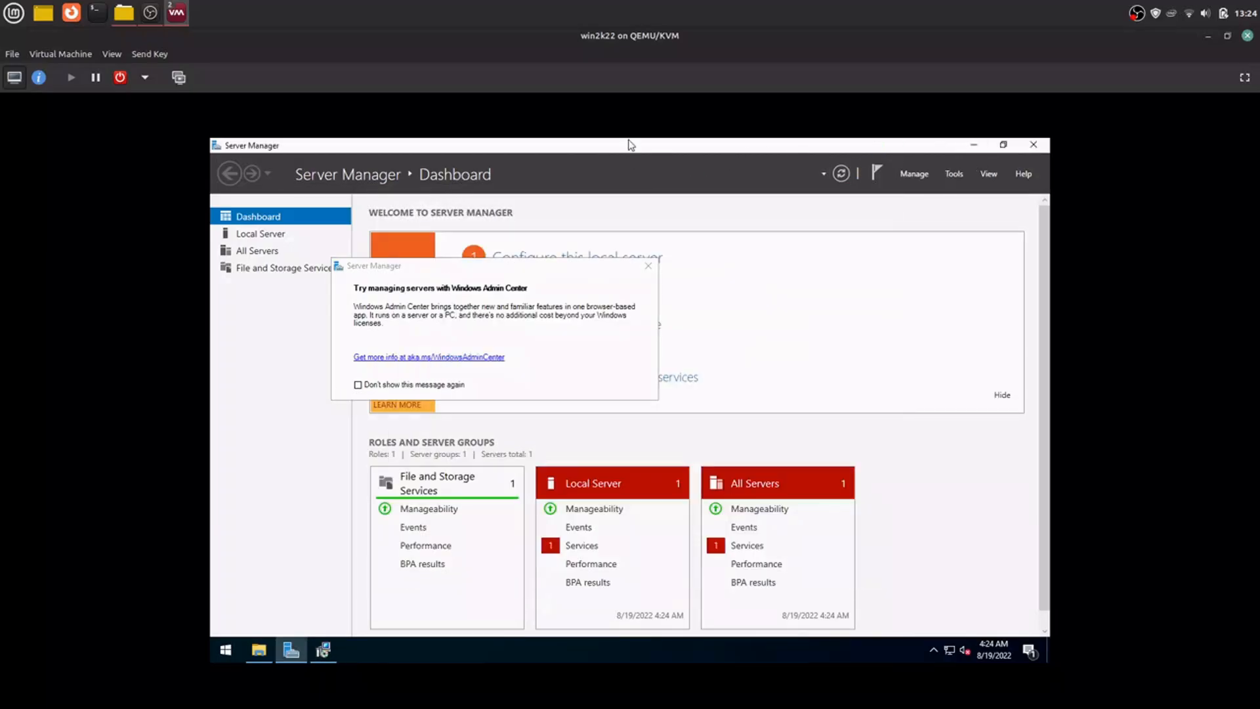
click(402, 385)
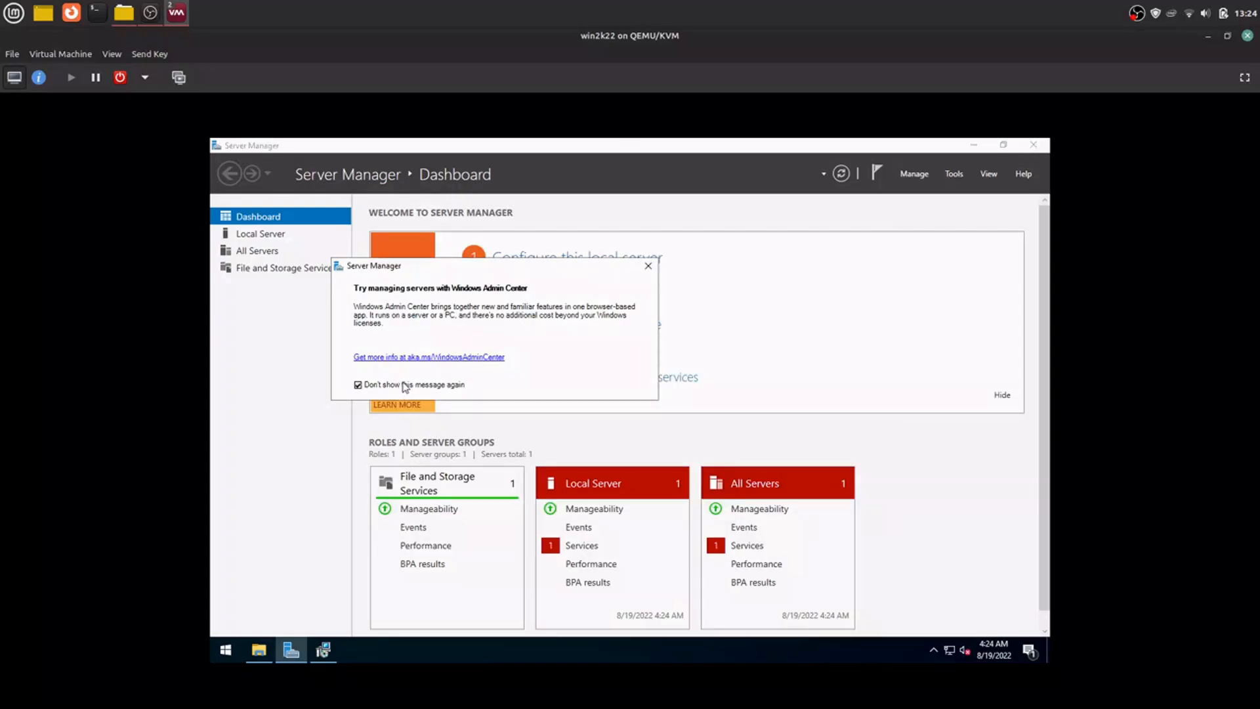
click(648, 266)
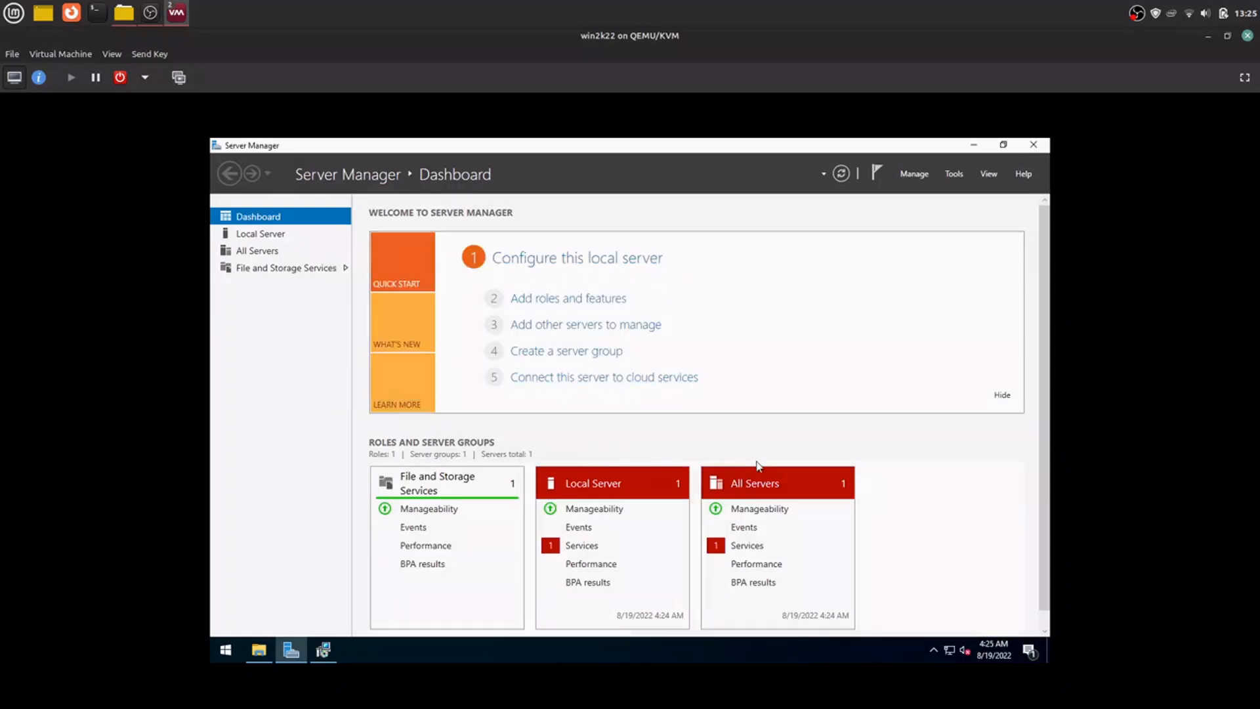
scroll(756, 469, down, 1)
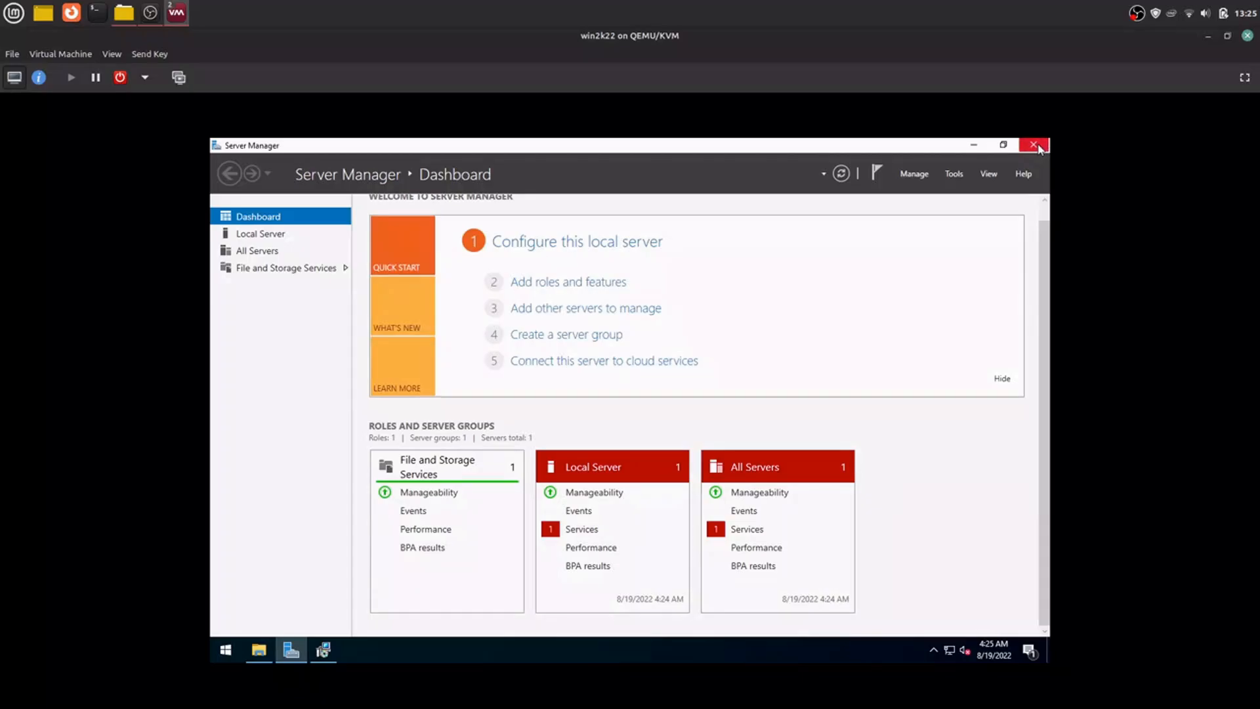
click(1031, 150)
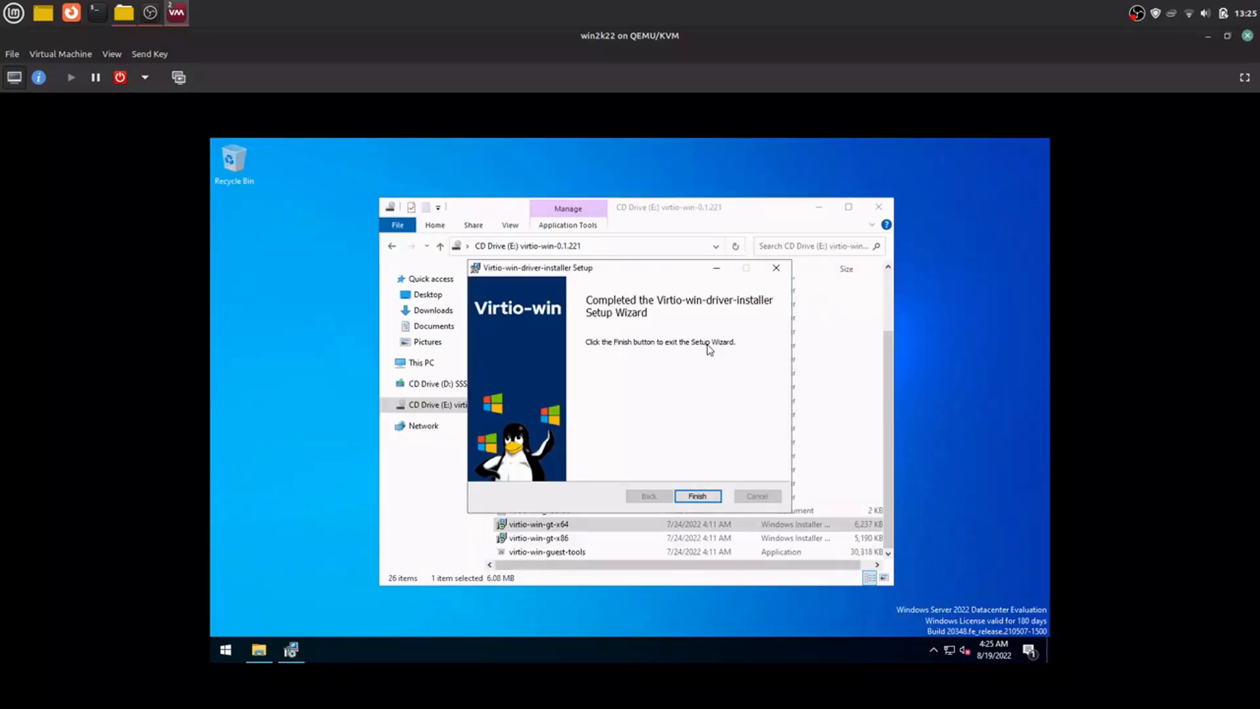
Step: Exit the completed driver setup wizard and install virtio-win-guest-tools from the CD drive, agreeing to its license terms
click(710, 499)
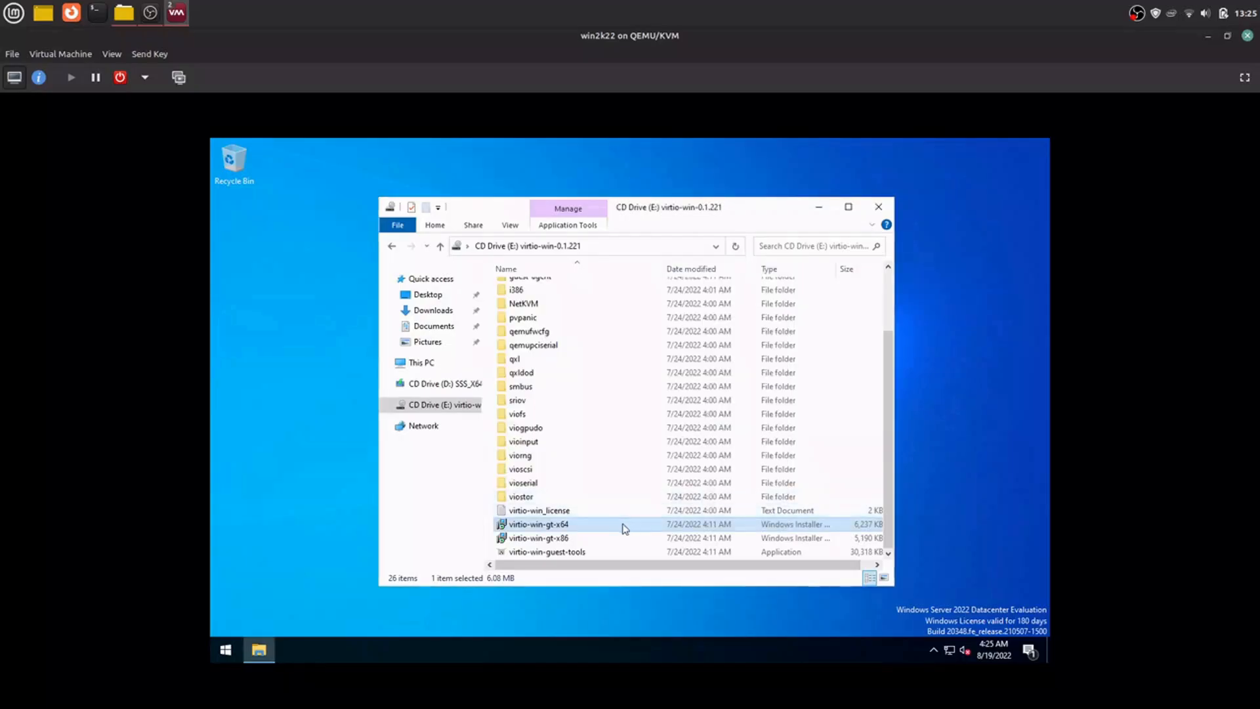
click(592, 552)
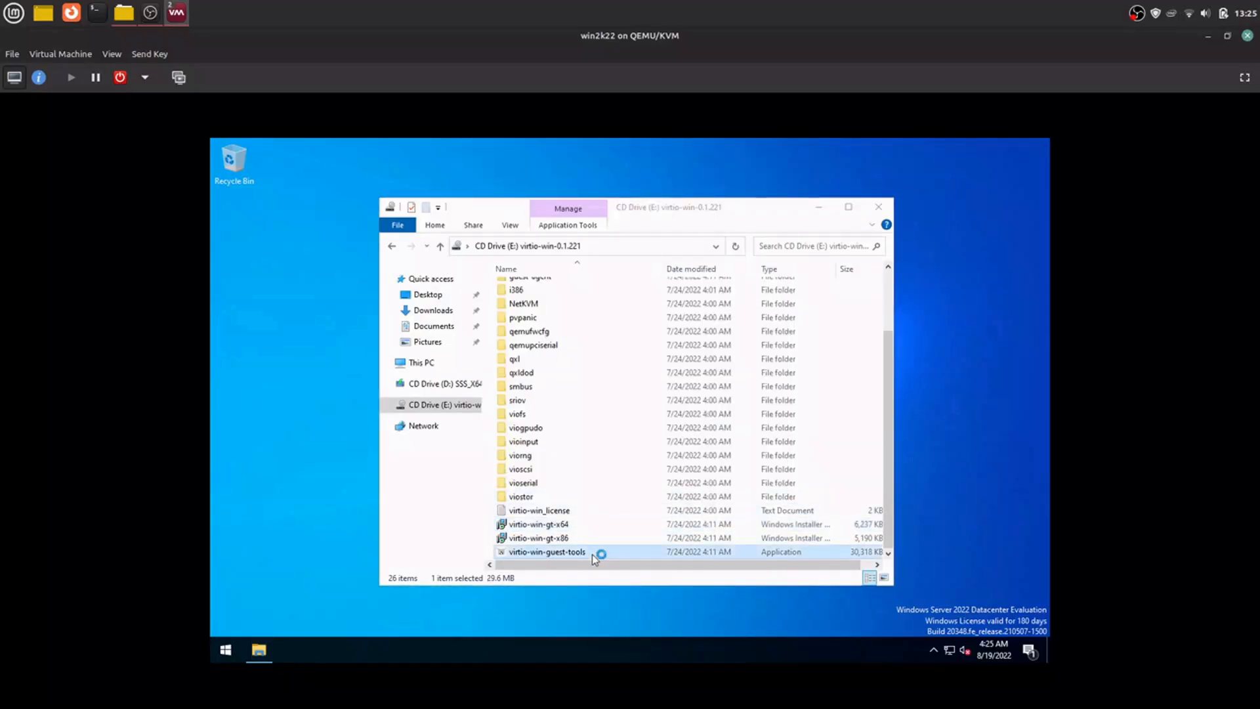
click(647, 458)
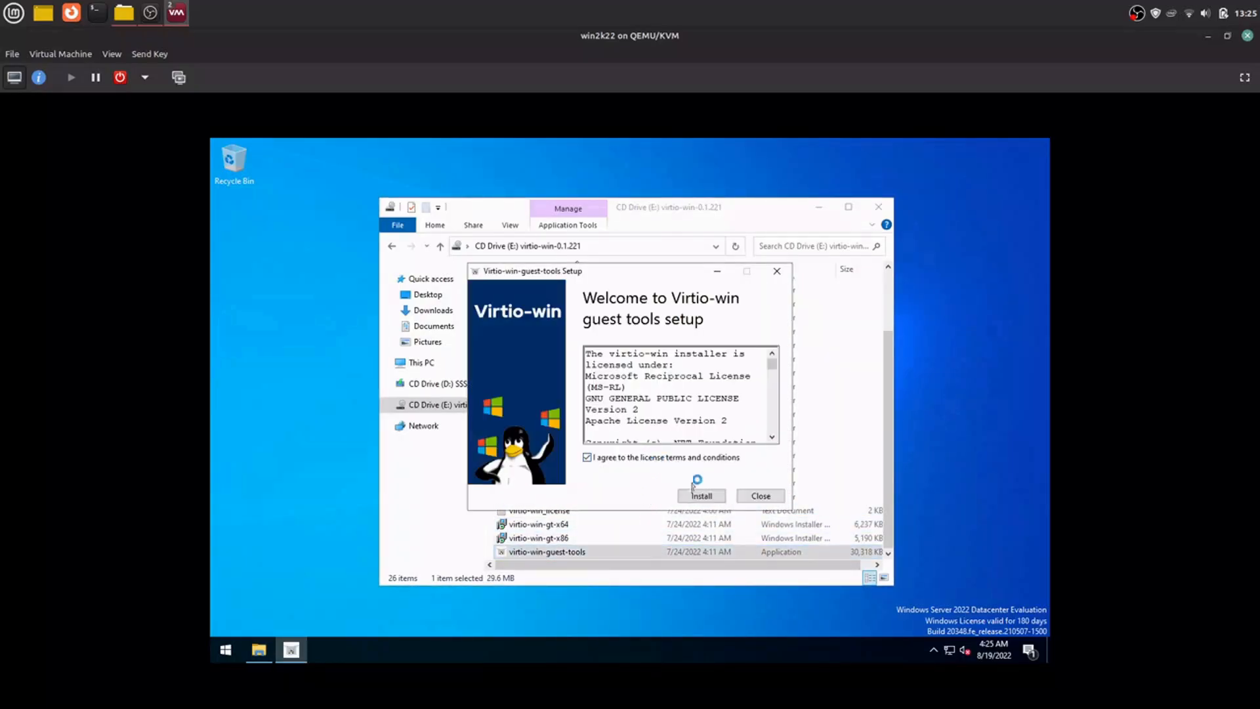
click(704, 497)
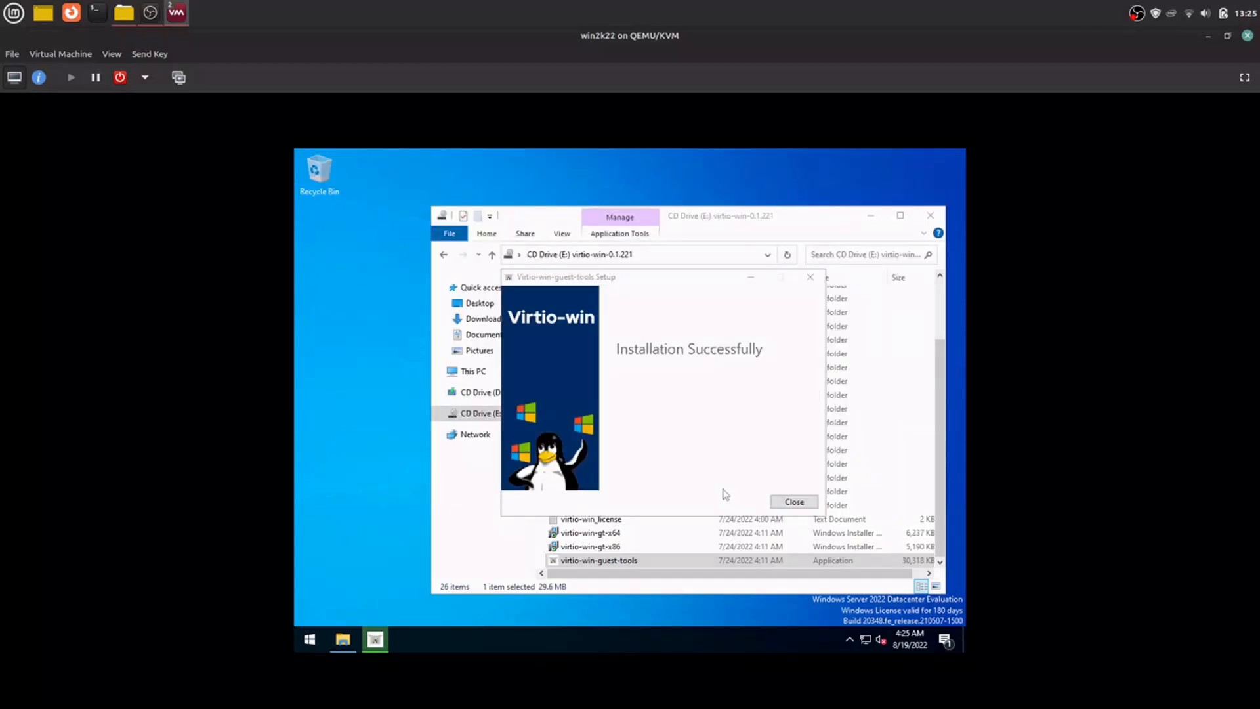
Step: Close the finished Virtio-win-guest-tools setup and the File Explorer window of the virtio-win CD drive
click(786, 502)
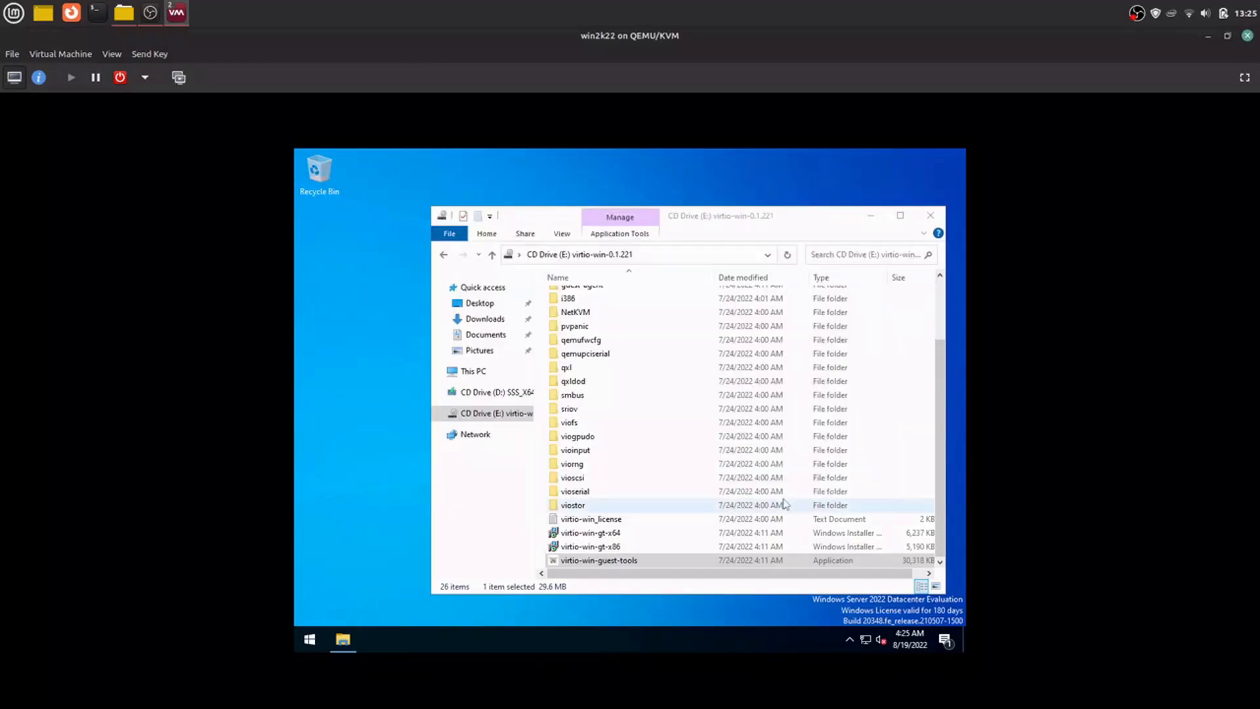
click(930, 216)
click(310, 639)
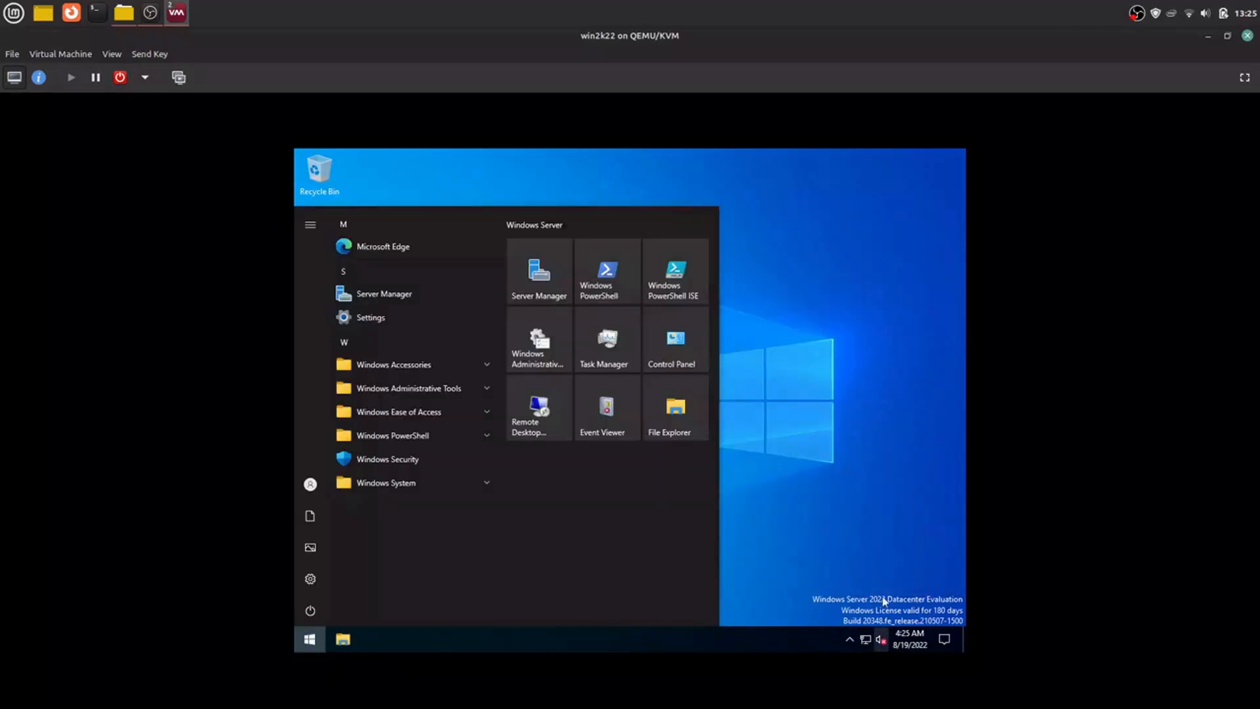
Step: Open the Windows Sound settings, check the available output and input devices, and close Settings
right_click(883, 641)
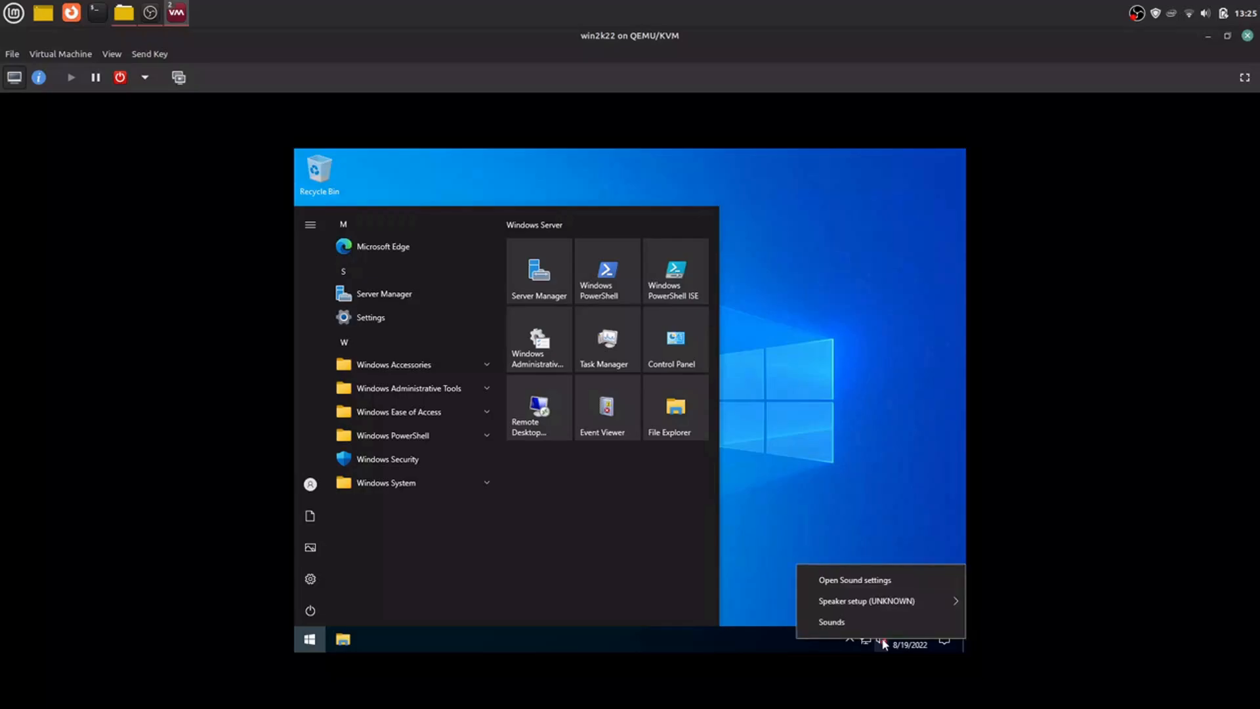
mouse_move(882, 605)
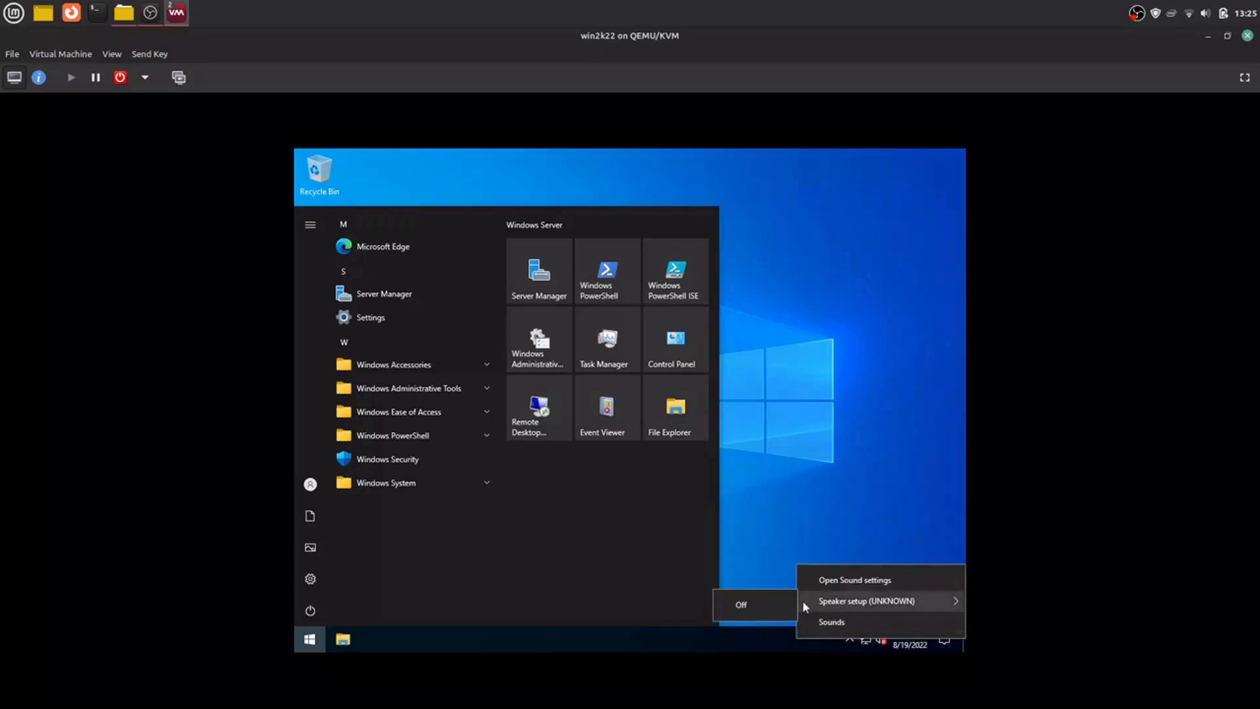
click(847, 578)
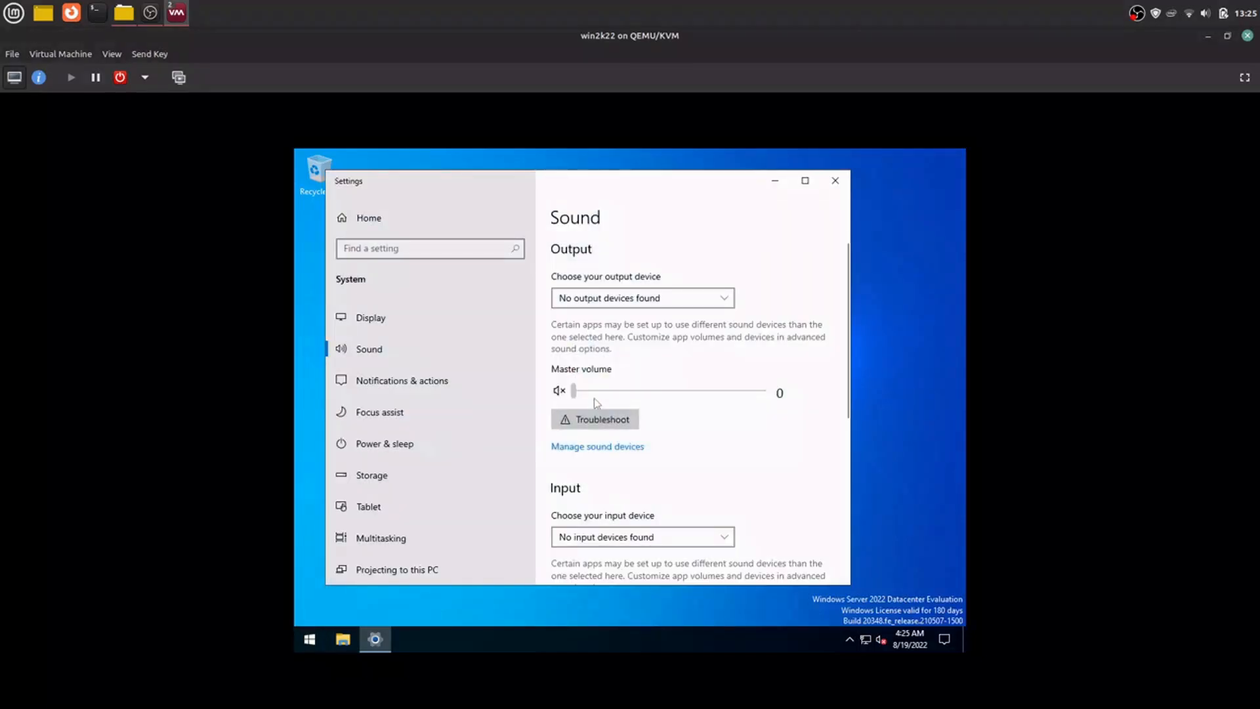
click(629, 296)
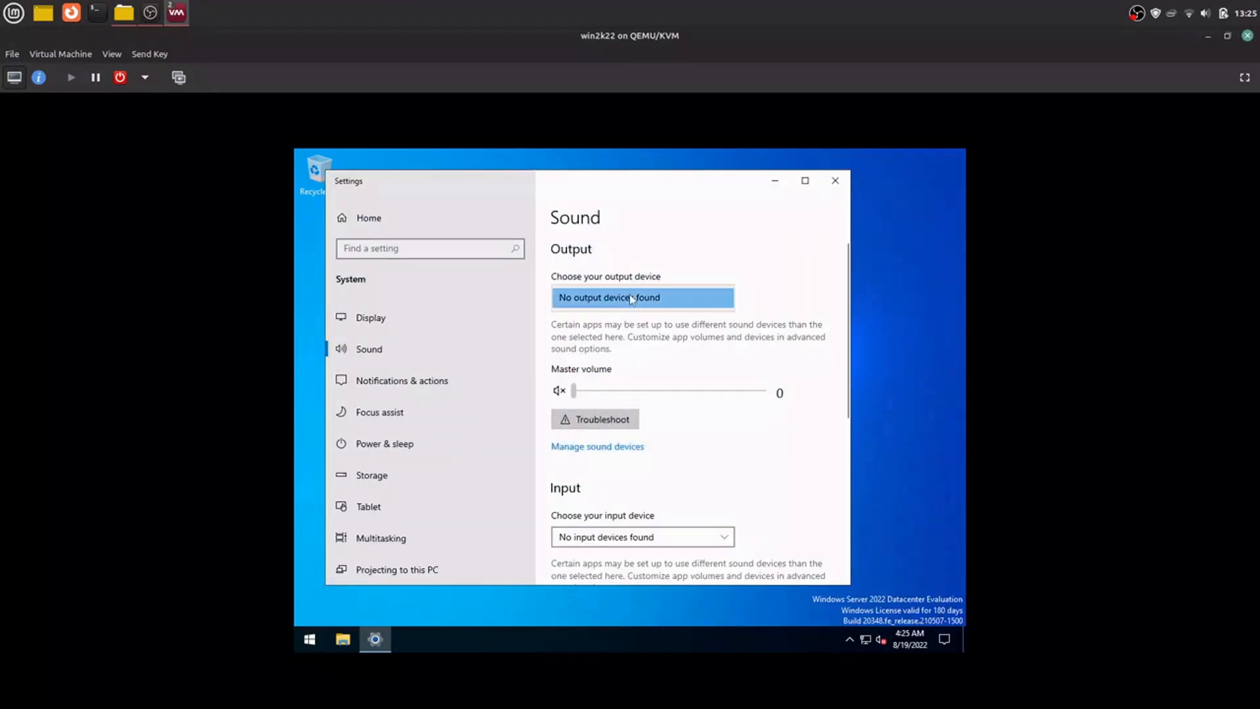
click(629, 297)
click(629, 297)
click(630, 298)
scroll(590, 385, down, 3)
click(592, 414)
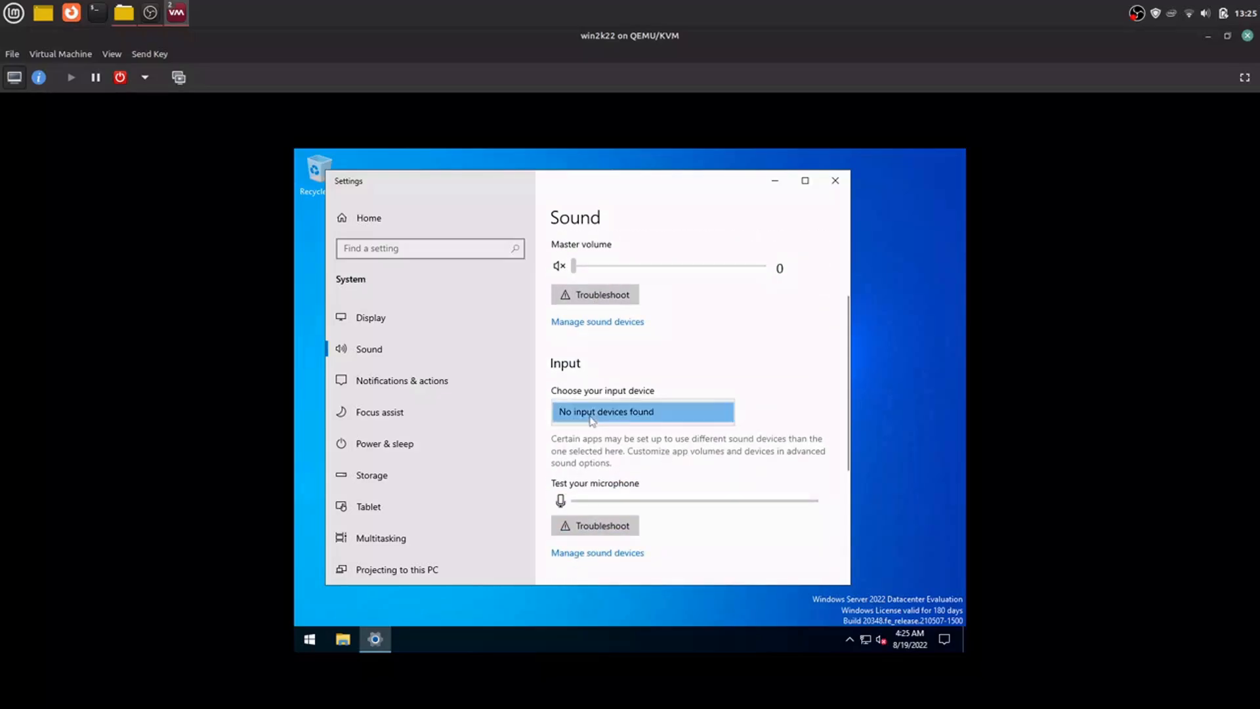
click(592, 413)
click(835, 180)
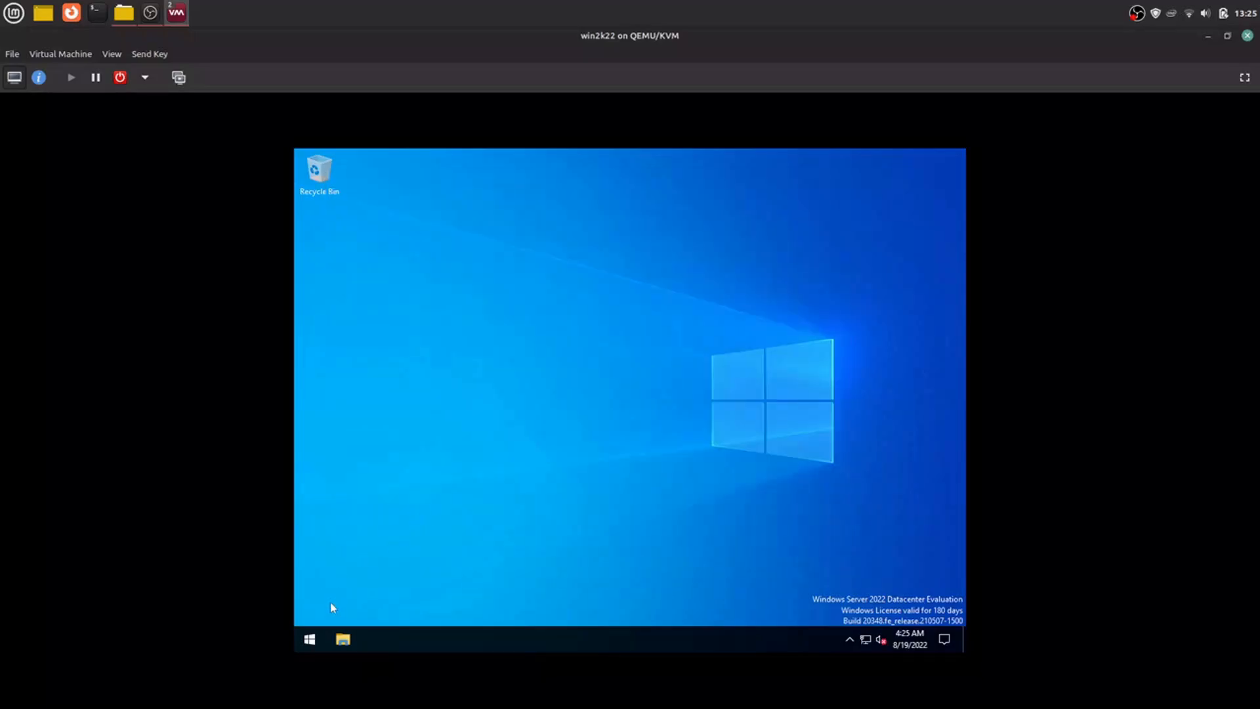
Step: Restart Windows Server with the reason Application: Installation (Planned)
click(310, 639)
click(309, 611)
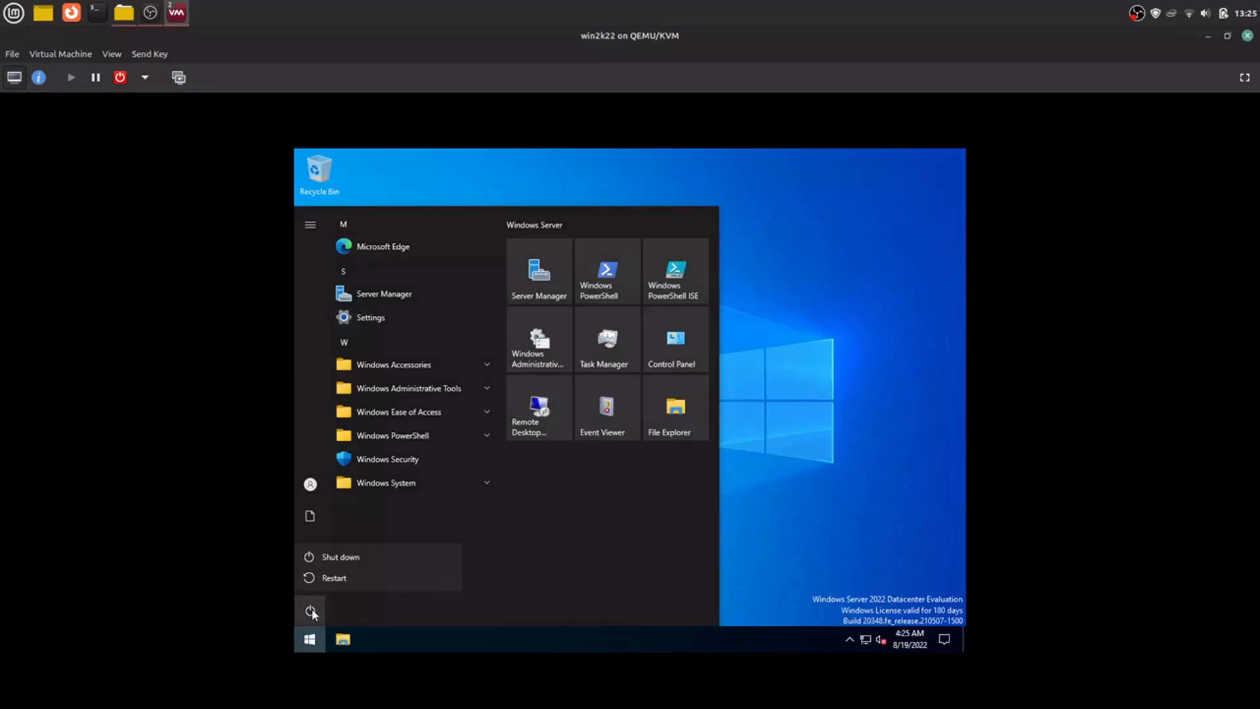
click(330, 578)
click(355, 542)
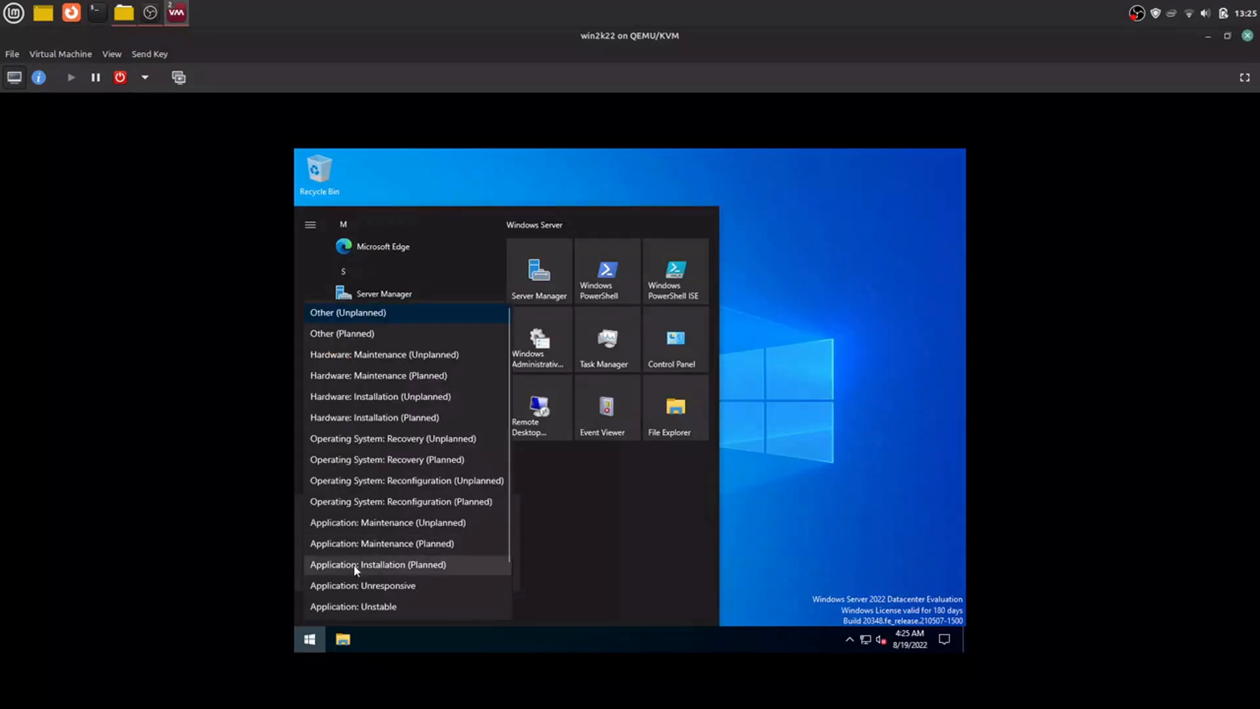
click(355, 565)
click(486, 571)
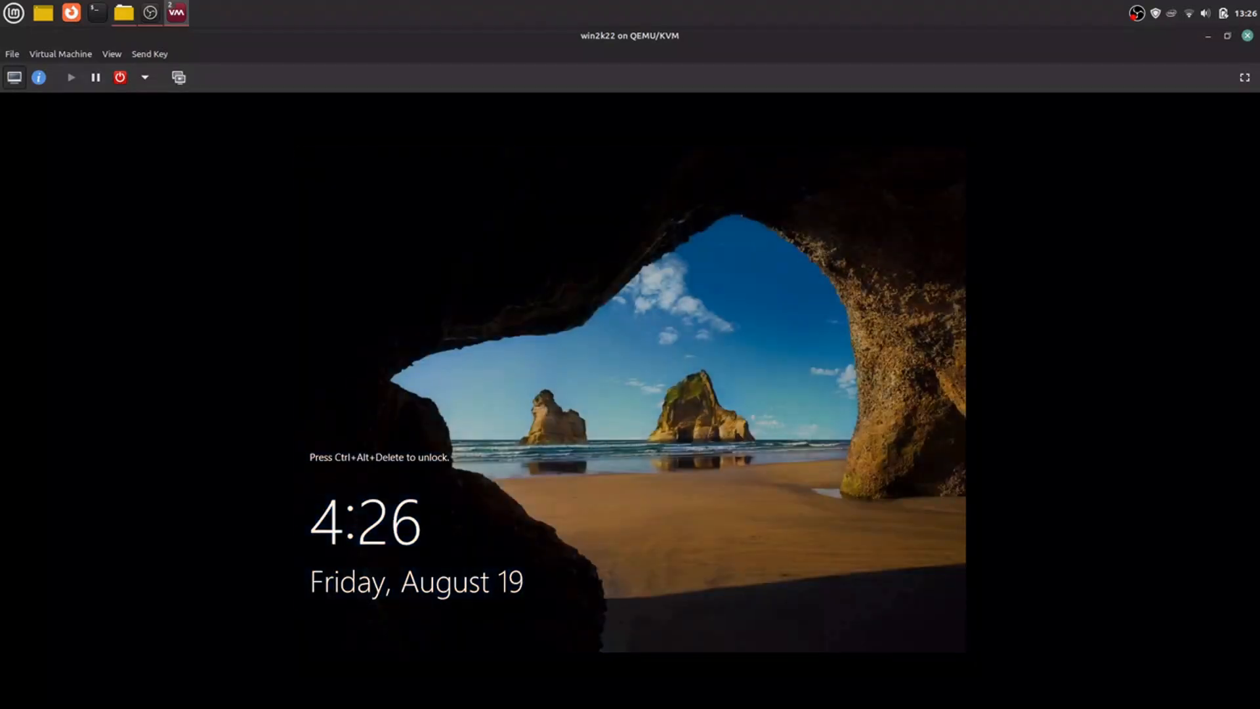
Step: Send the Ctrl+Alt+Delete unlock sequence to the virtual machine and sign in as Administrator with the account password
click(154, 55)
click(158, 92)
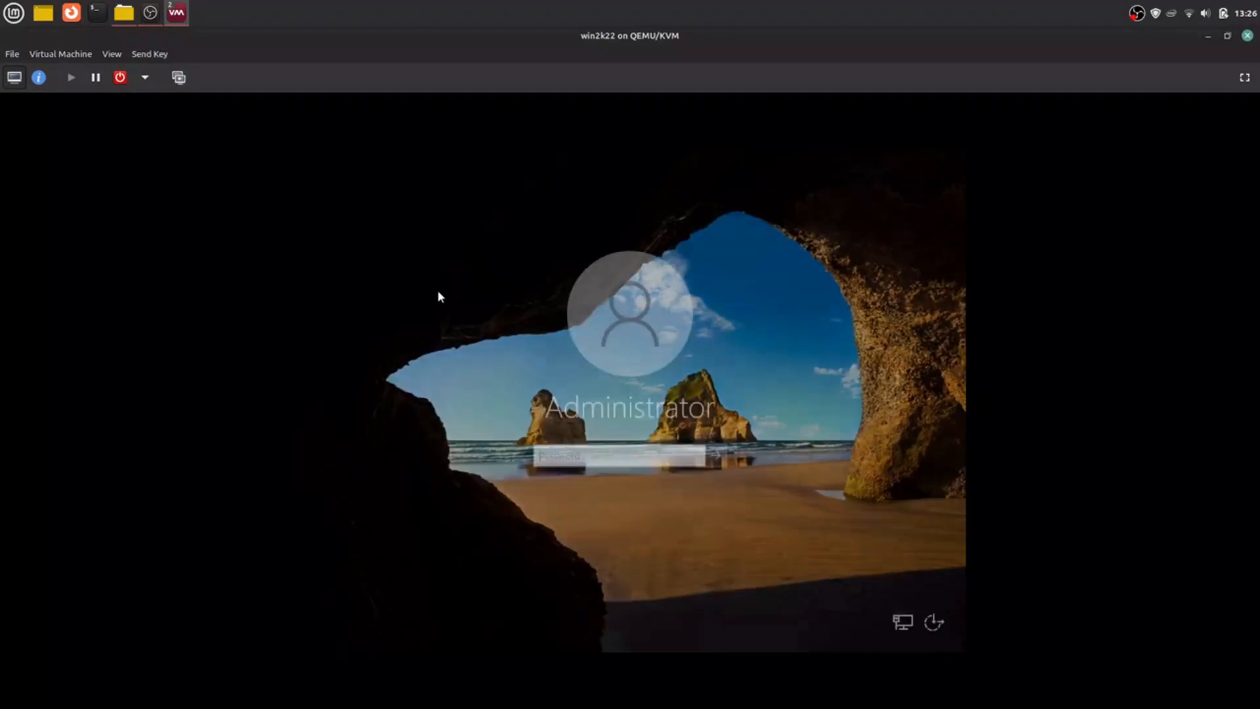
text(Pass)
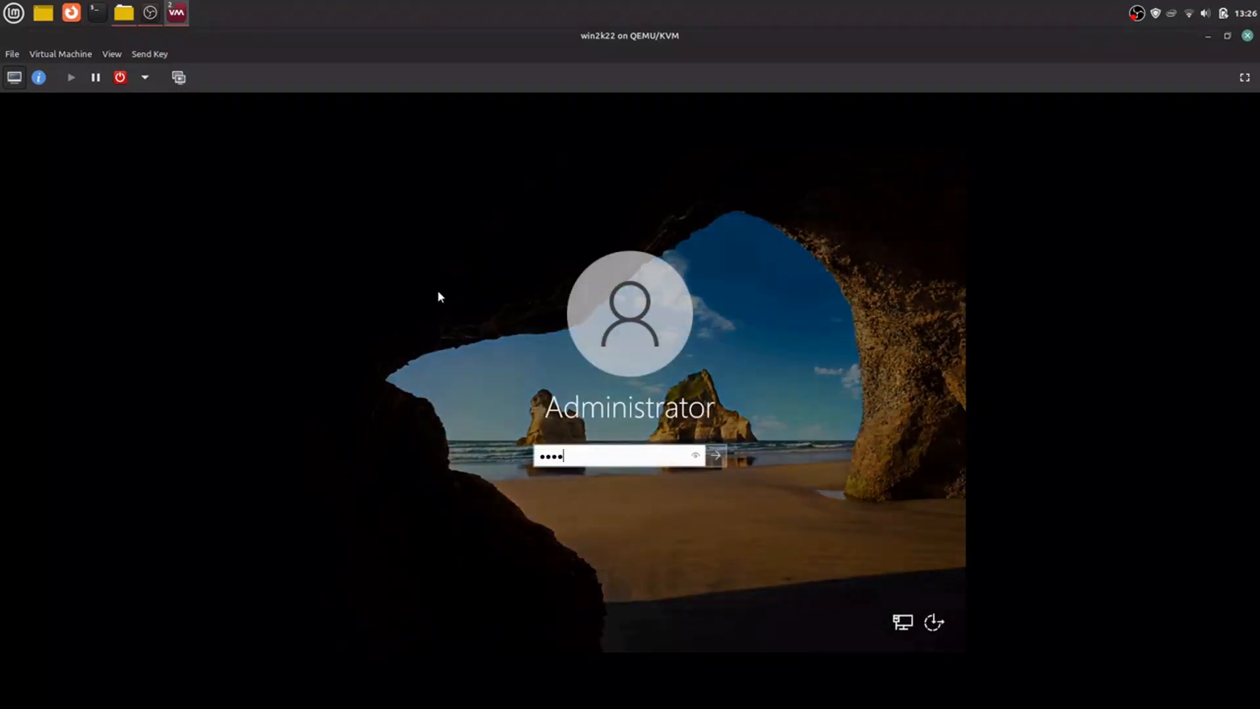
text(word1)
key(Return)
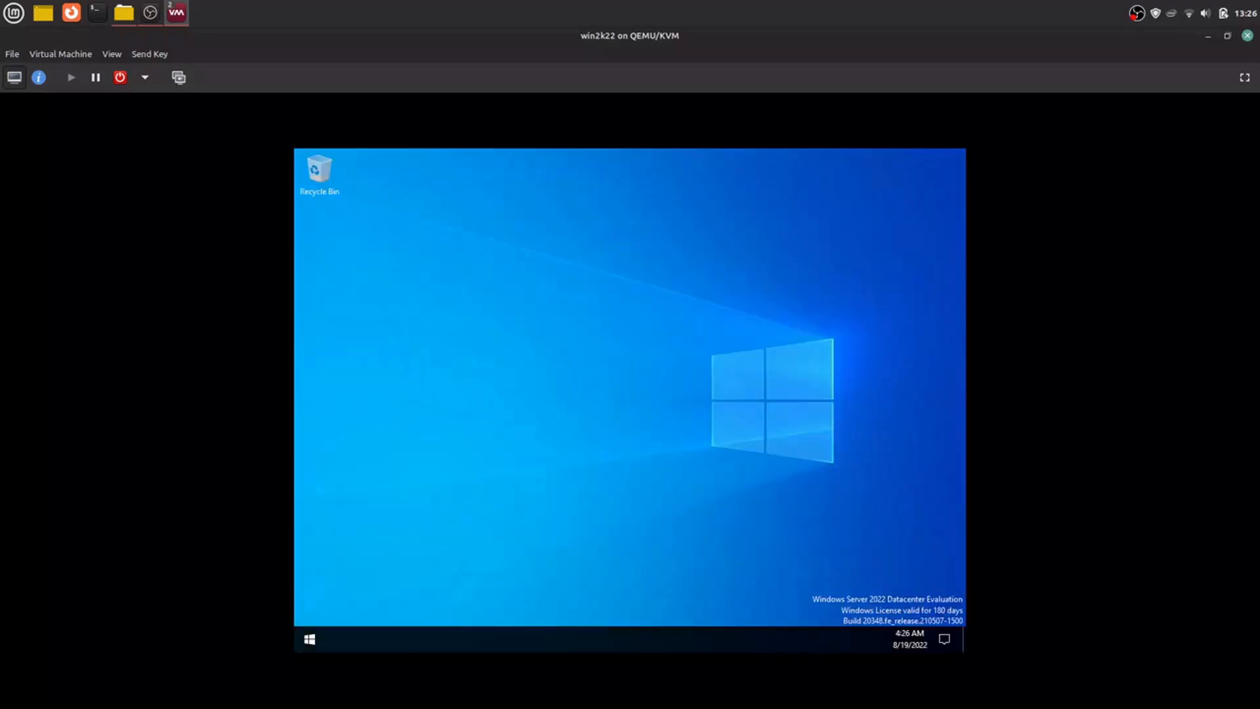
Step: Run winver in Command Prompt to check the Windows version, and close its dialog, Command Prompt and Server Manager
click(309, 638)
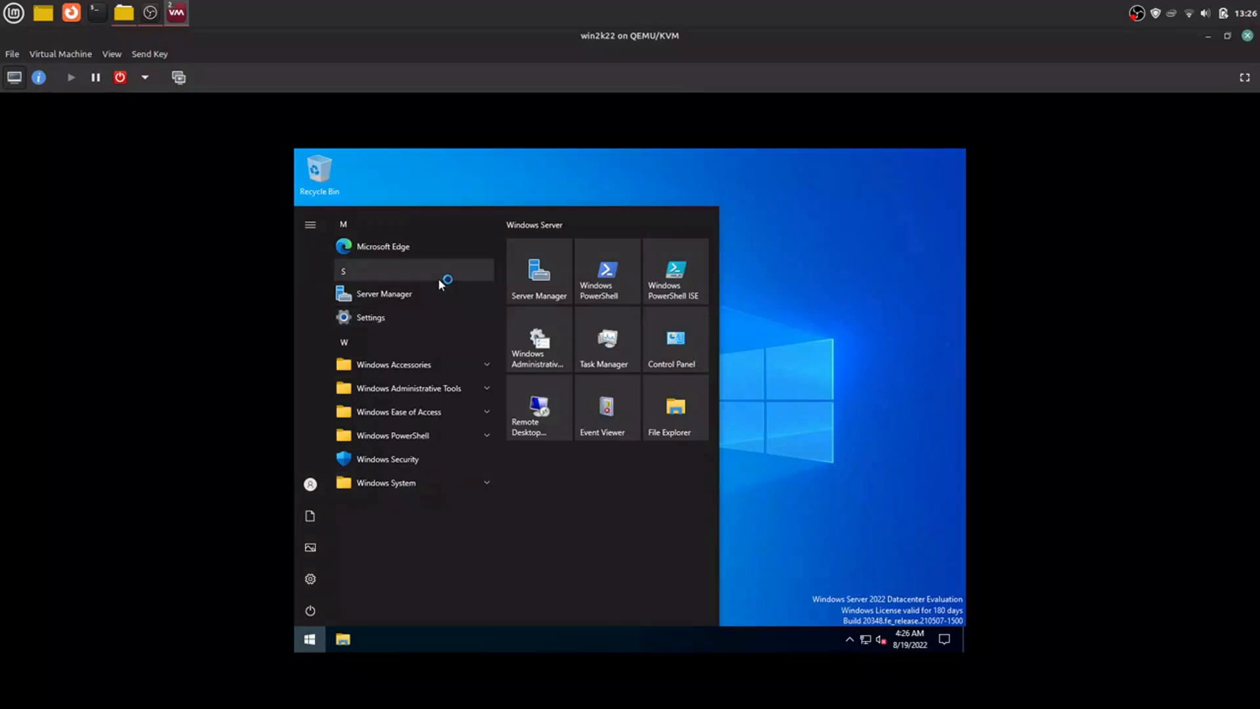
click(408, 487)
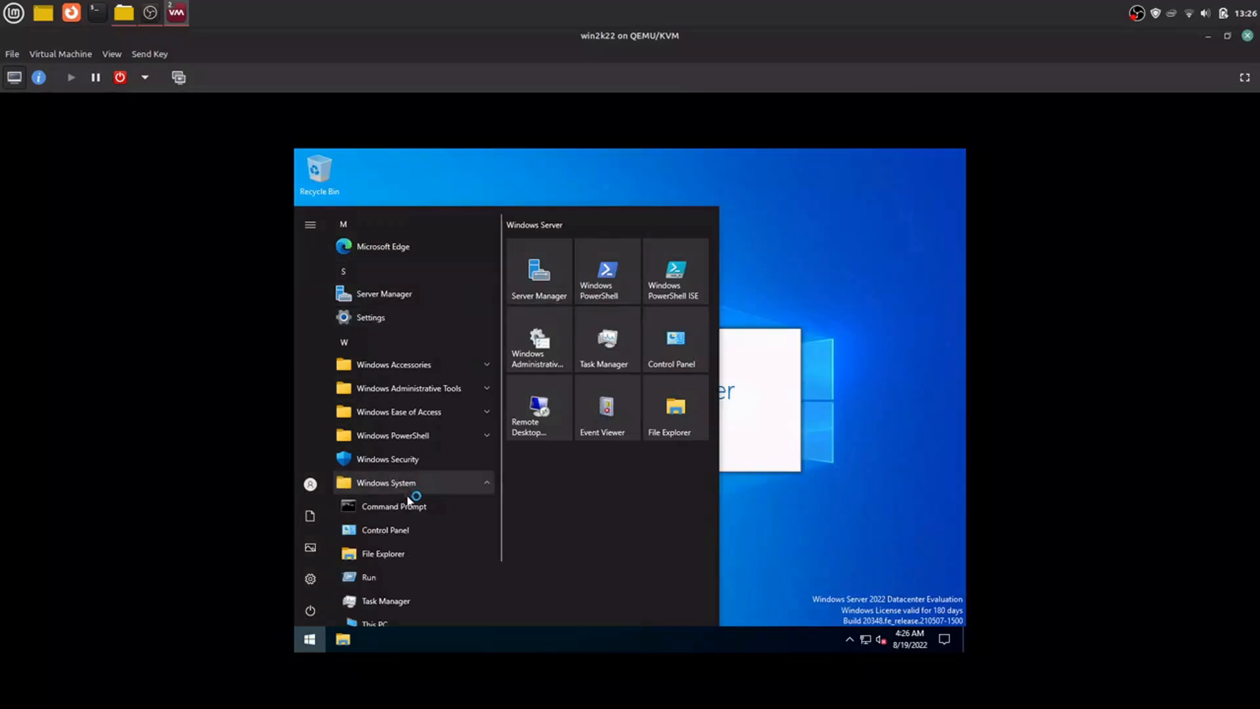
click(404, 507)
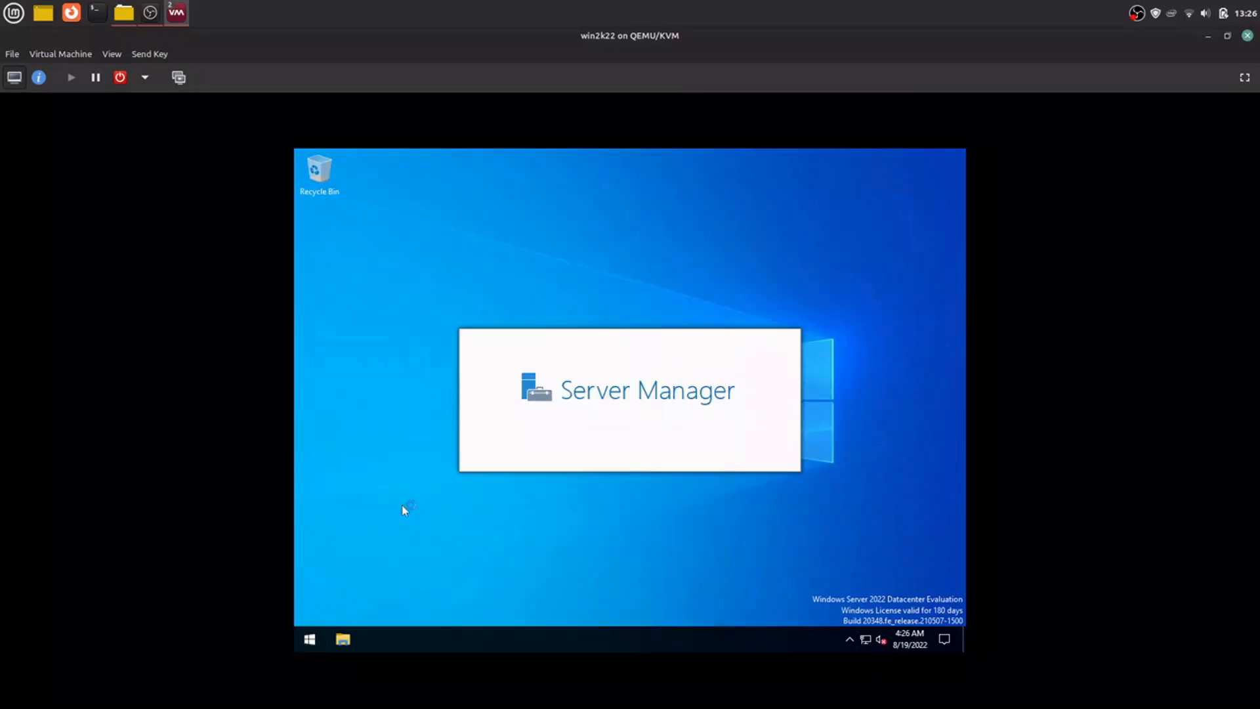
text(wi)
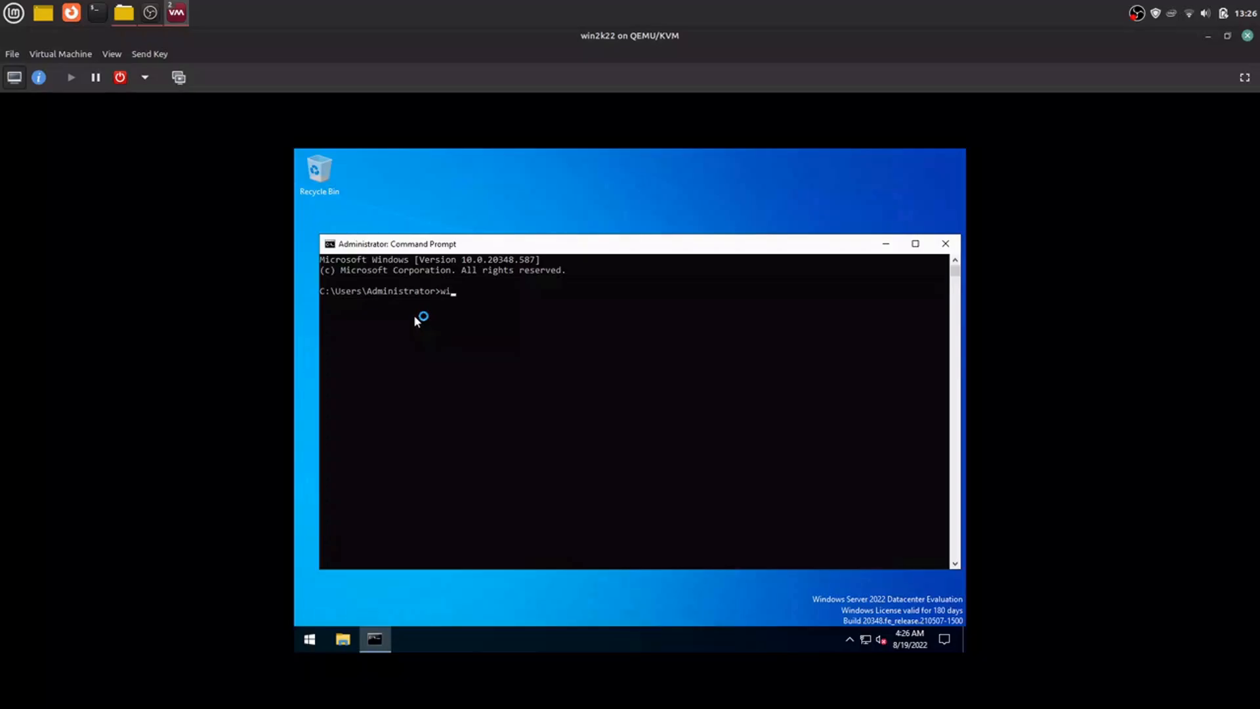
text(nver)
key(Return)
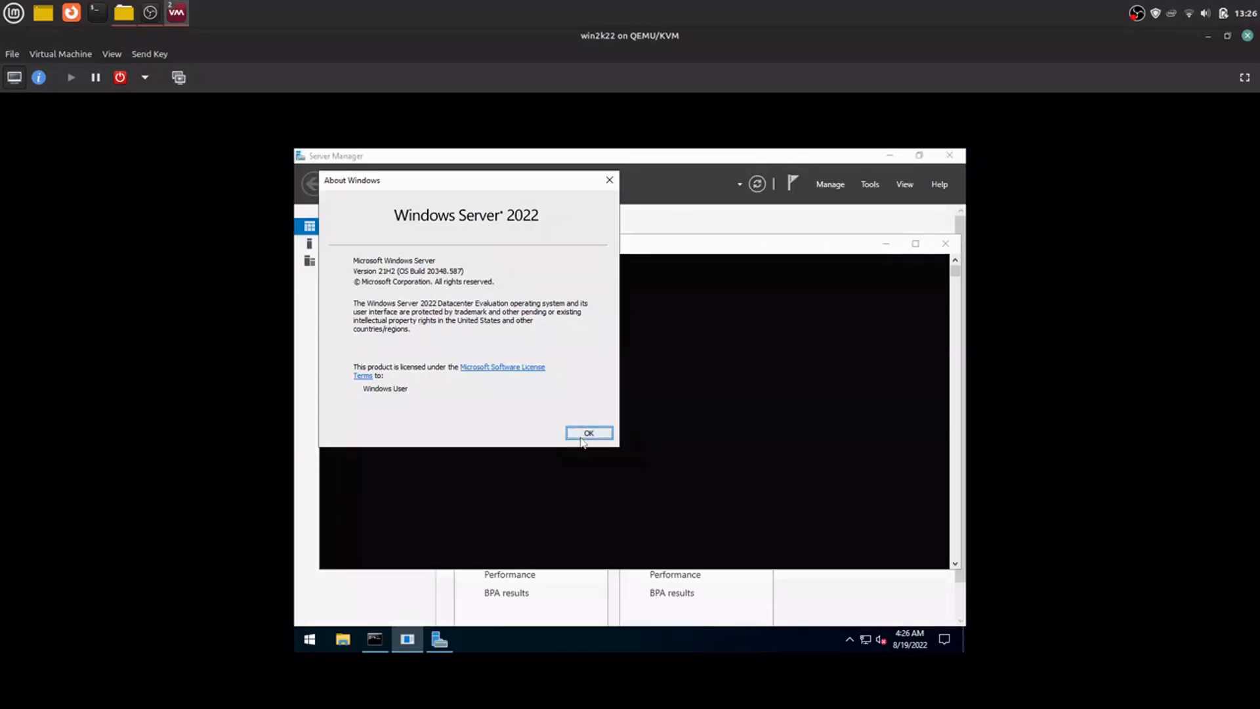
click(589, 433)
click(945, 243)
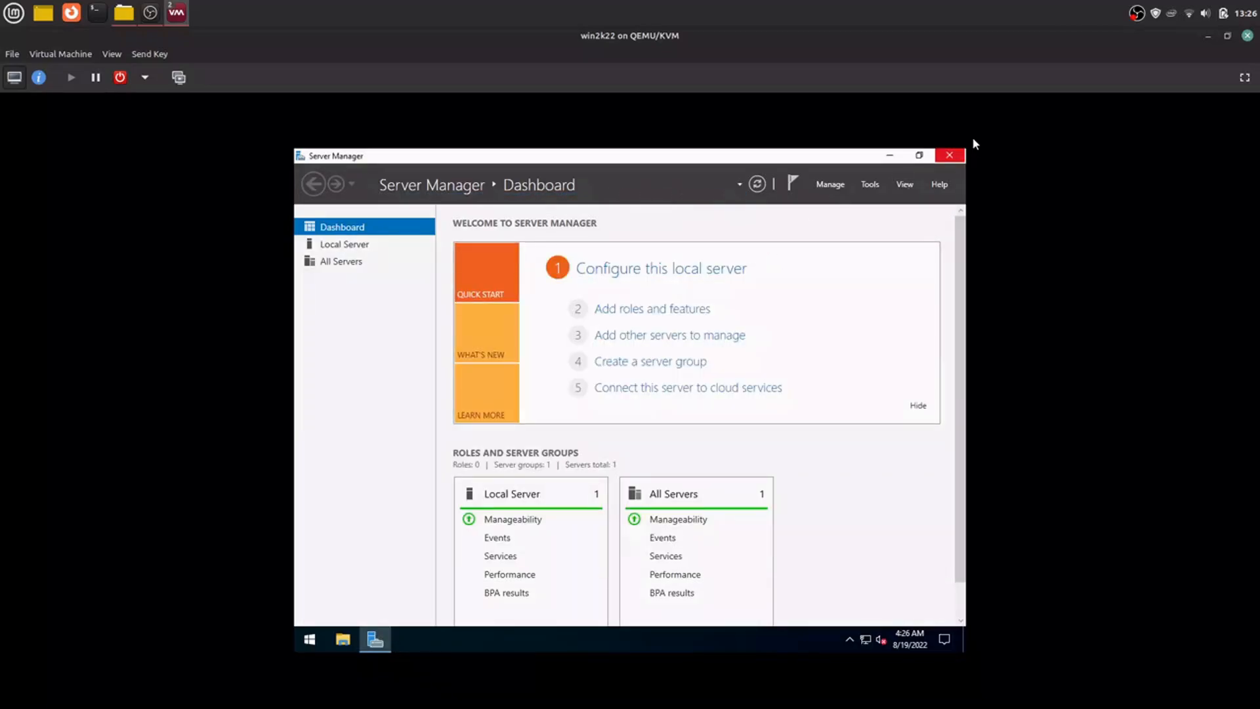
click(949, 156)
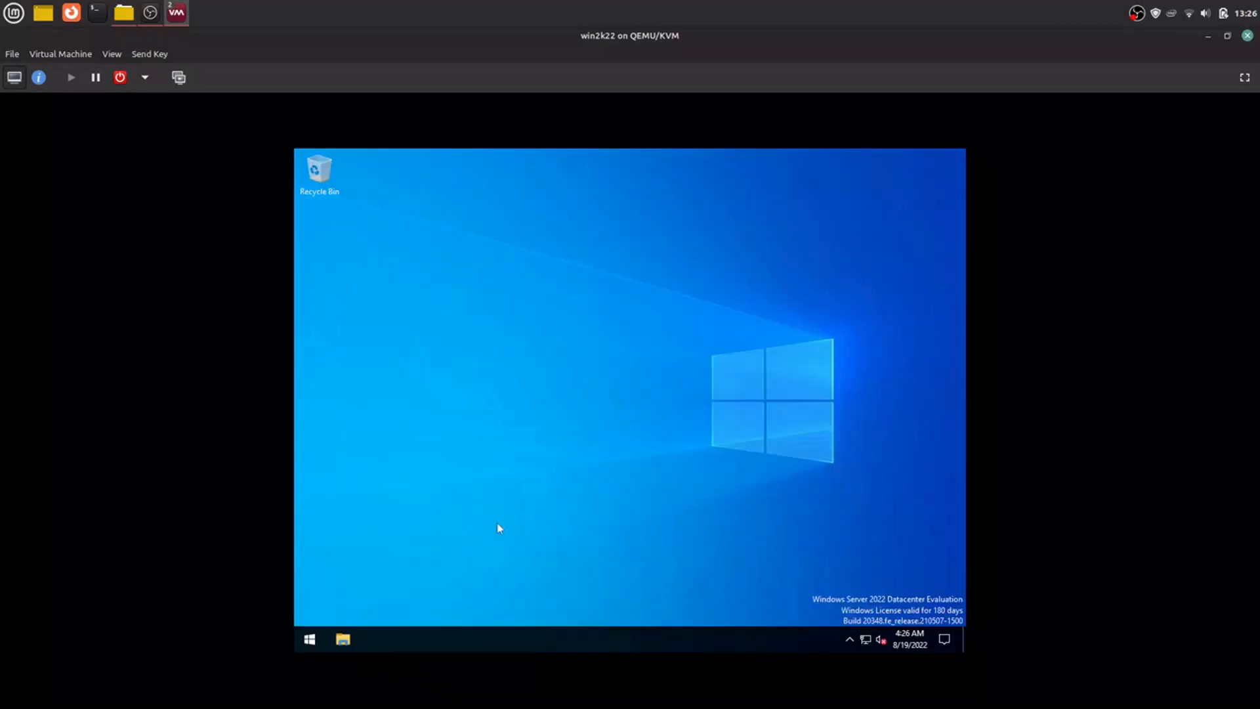
Step: Shut down Windows Server with the reason Application: Unstable
click(320, 633)
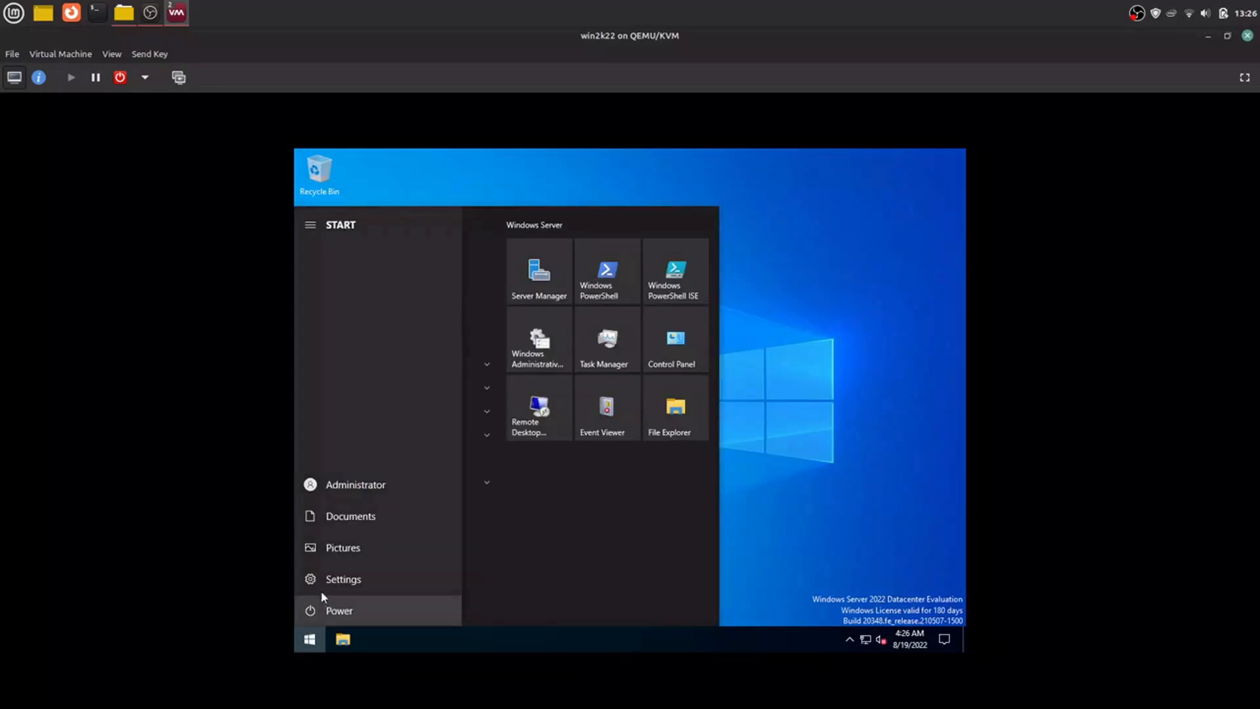
click(333, 609)
click(331, 558)
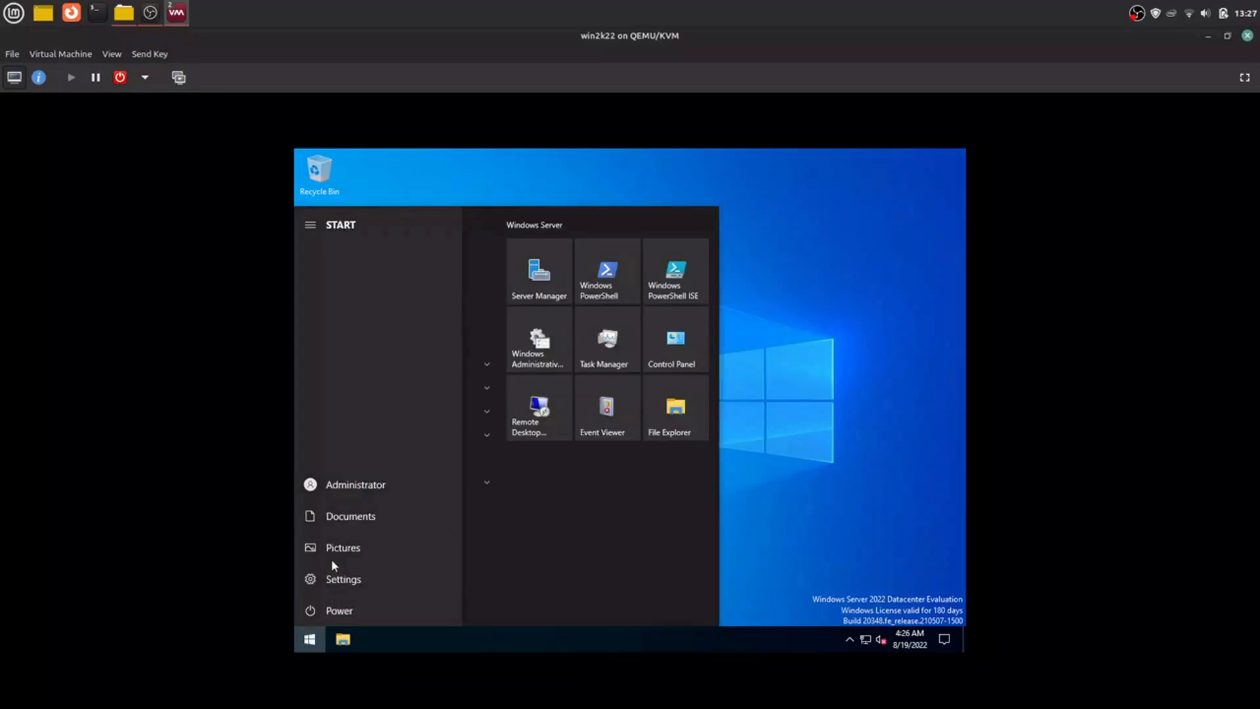
click(355, 548)
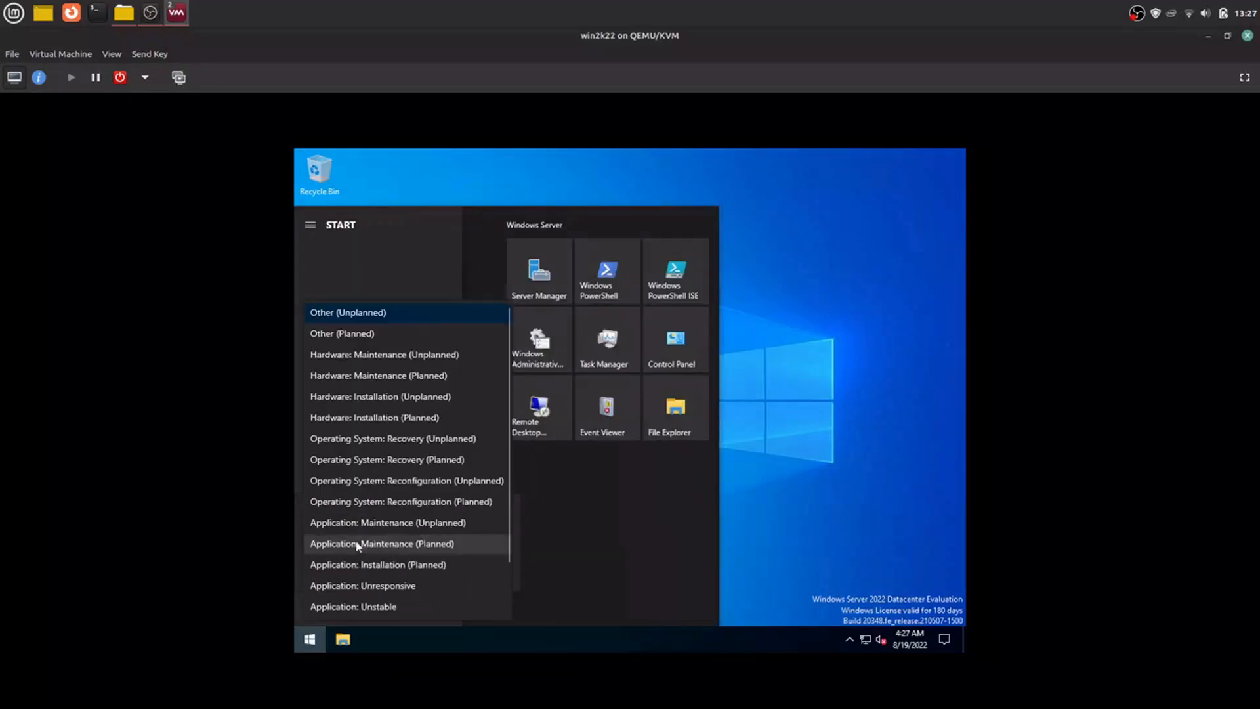
click(352, 606)
click(488, 572)
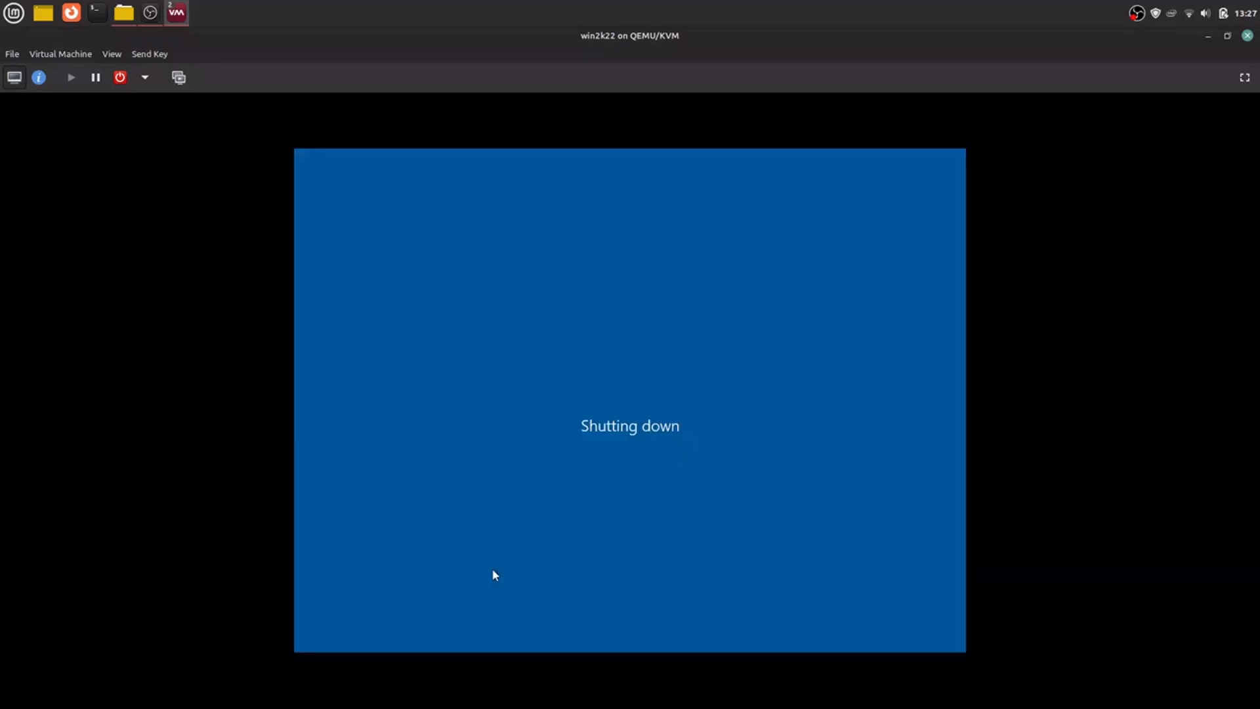